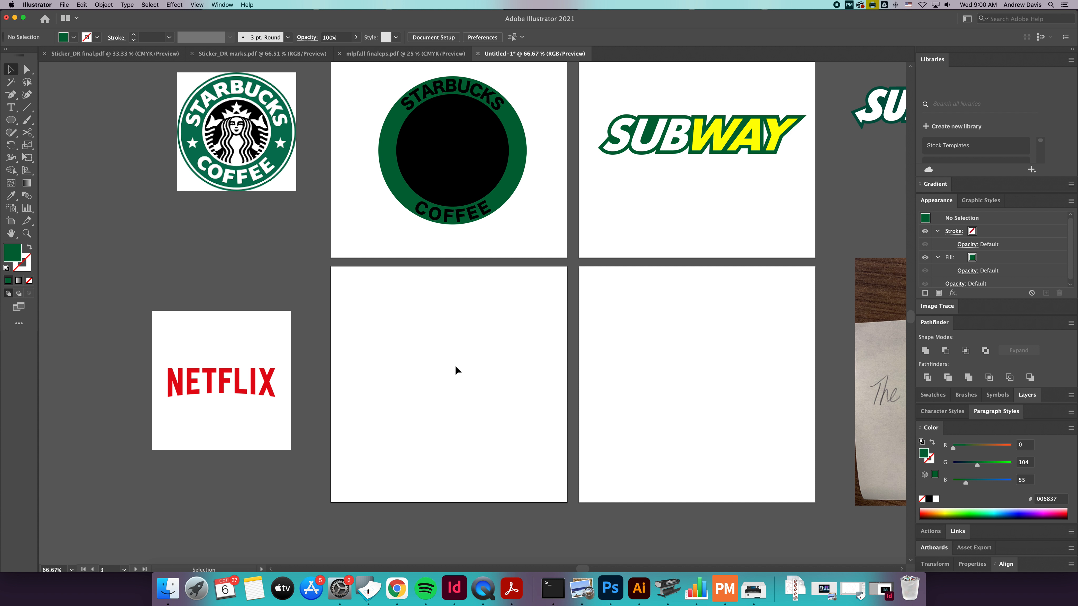
Step: Draw a green rectangle about 429 by 139 pt on the blank artboard beside the Netflix logo
{"action": "scroll", "coordinate": [448, 366], "scroll_direction": "down", "scroll_amount": 2}
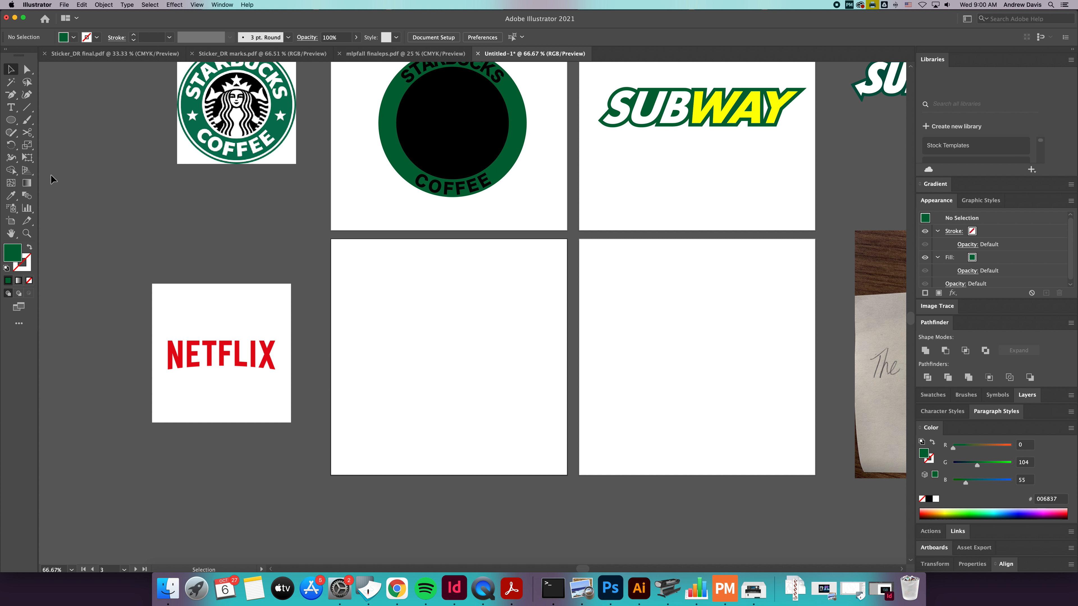
{"action": "left_click", "coordinate": [13, 121]}
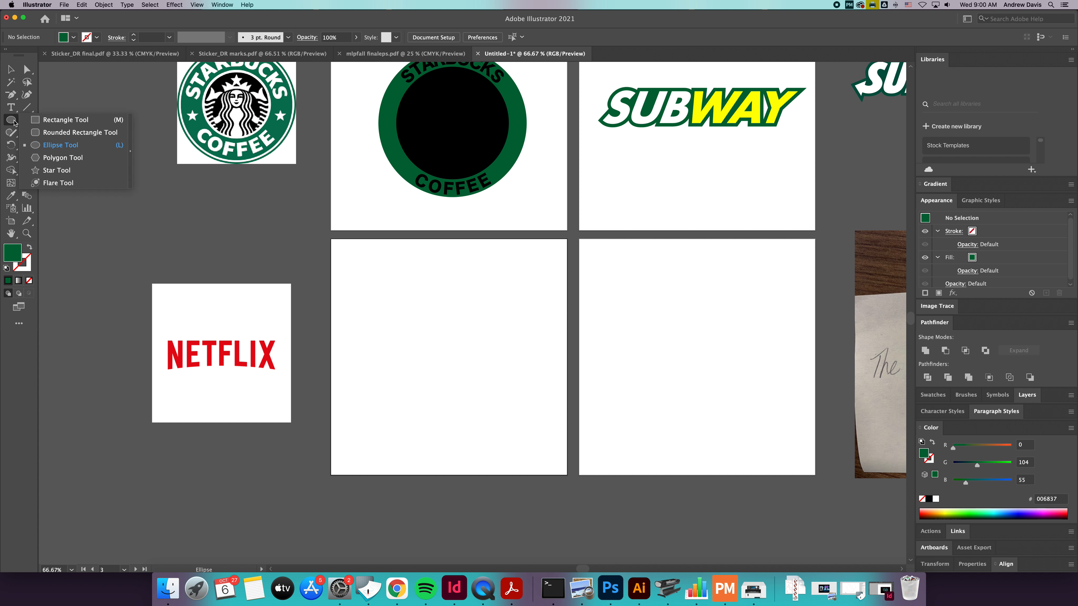
{"action": "left_click", "coordinate": [66, 119]}
{"action": "mouse_move", "coordinate": [363, 324]}
{"action": "left_mouse_down"}
{"action": "mouse_move", "coordinate": [494, 389]}
{"action": "mouse_move", "coordinate": [544, 392]}
{"action": "left_mouse_up"}
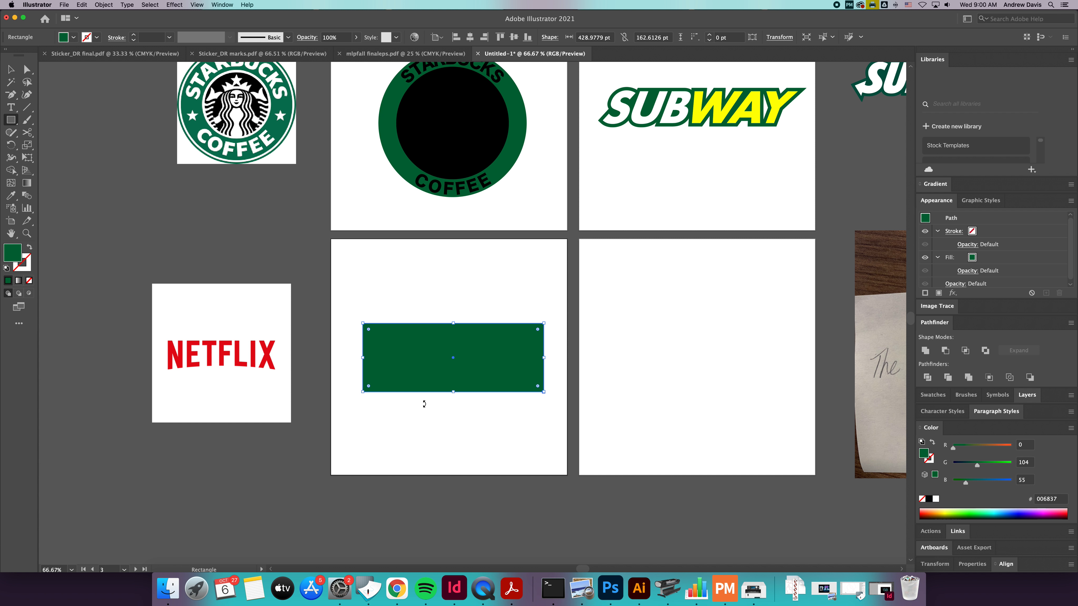
{"action": "left_click_drag", "start_coordinate": [454, 391], "coordinate": [454, 382]}
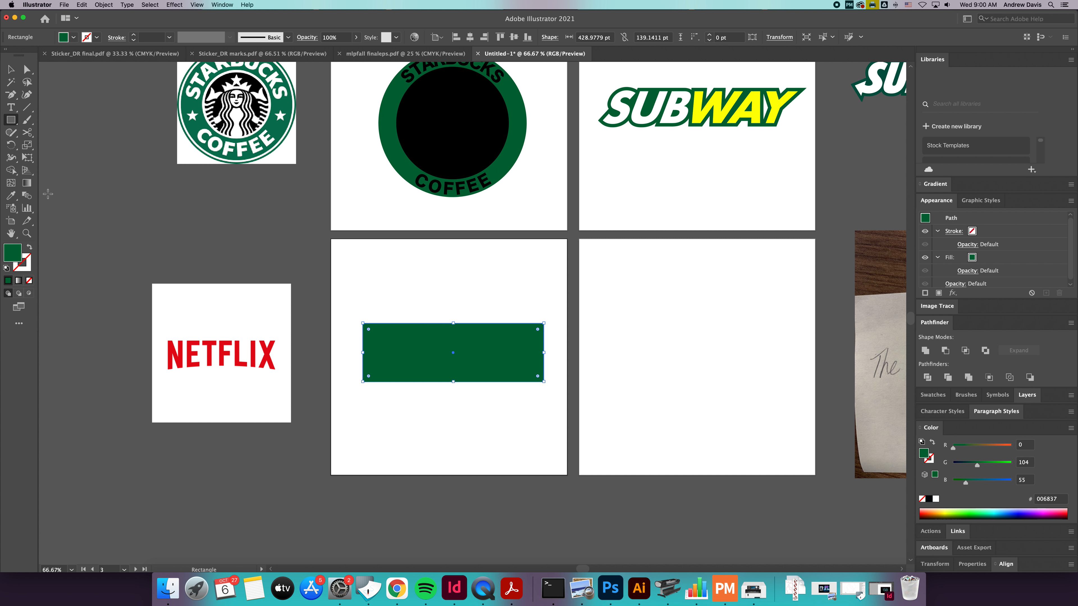
Step: Bend the green rectangle's bottom edge upward into a shallow arc with the Anchor Point tool
{"action": "left_click", "coordinate": [11, 123]}
{"action": "left_click", "coordinate": [11, 94]}
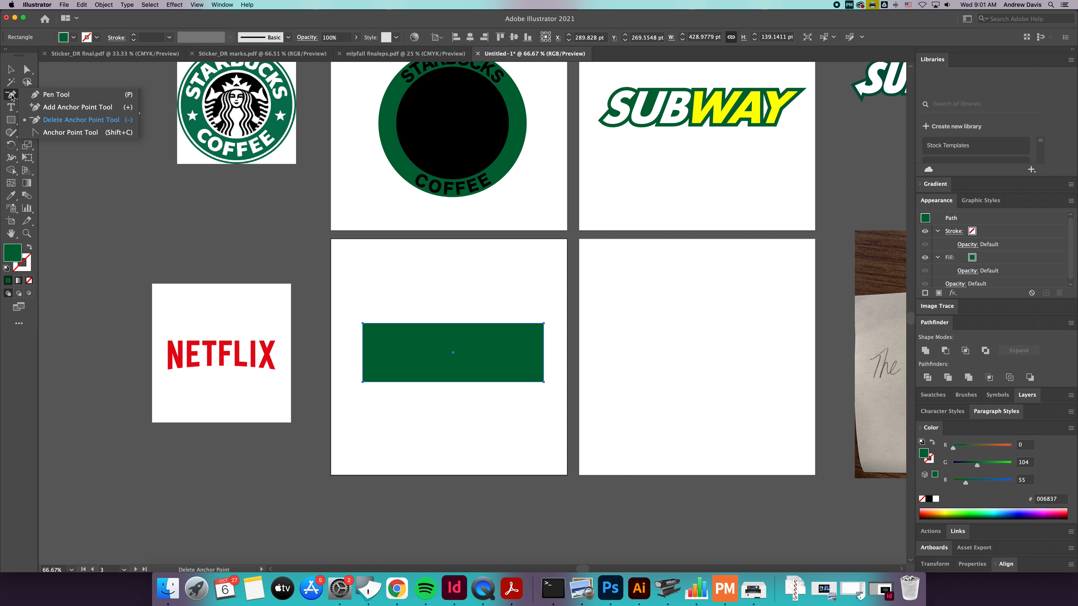
{"action": "left_click", "coordinate": [83, 133]}
{"action": "left_click_drag", "start_coordinate": [452, 382], "coordinate": [453, 373]}
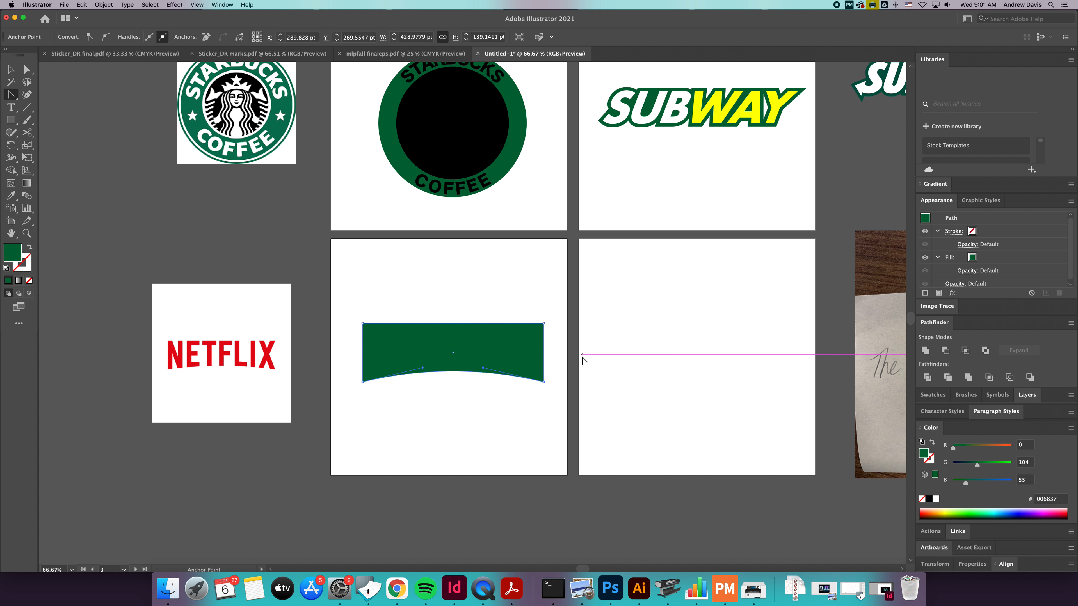
Step: Draw a rectangle about 64 by 130 pt above the green shape's left end and fill it with red FF0000
{"action": "left_click", "coordinate": [11, 120]}
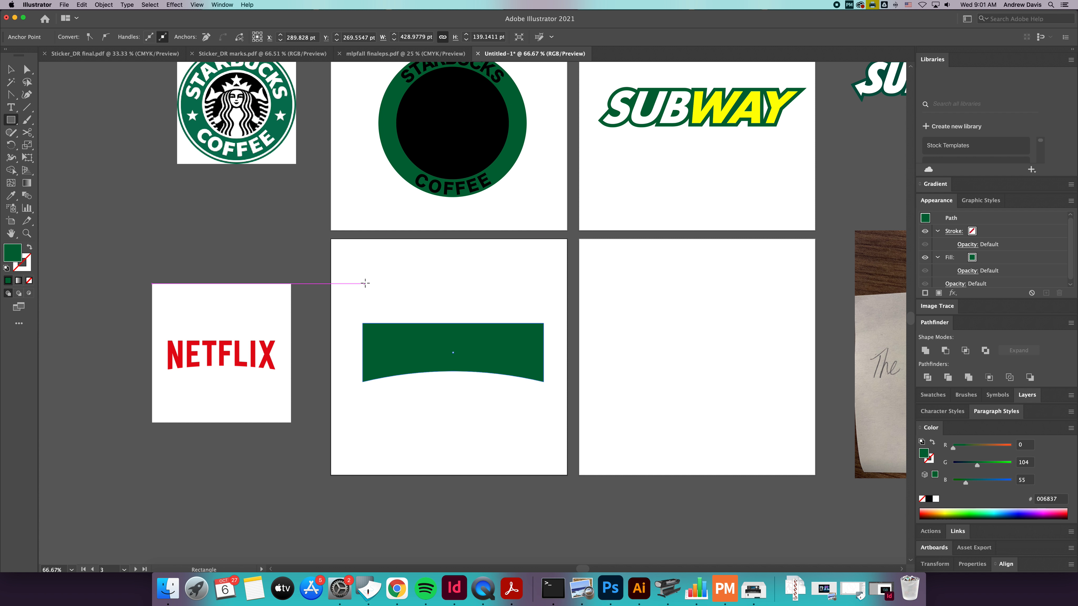
{"action": "left_click_drag", "start_coordinate": [363, 266], "coordinate": [390, 312]}
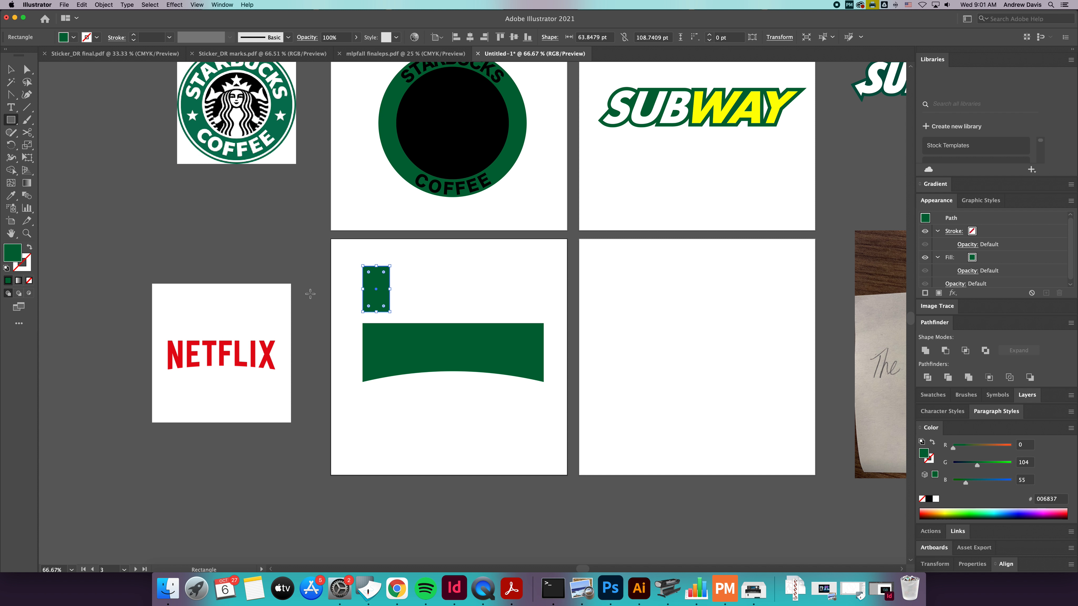
{"action": "left_click", "coordinate": [11, 70]}
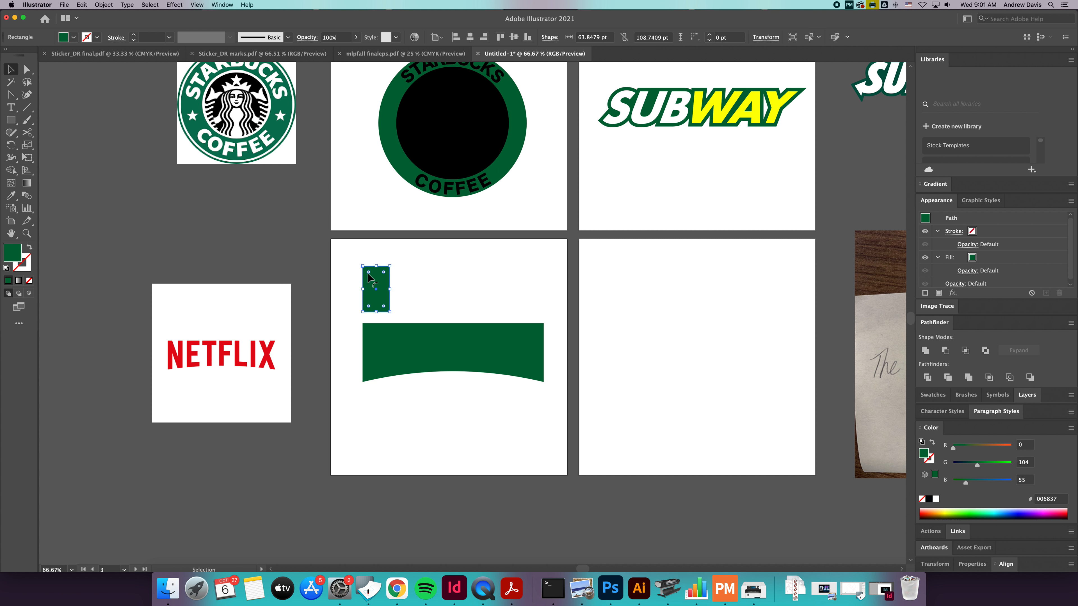
{"action": "left_click_drag", "start_coordinate": [376, 266], "coordinate": [377, 258]}
{"action": "left_click", "coordinate": [73, 38]}
{"action": "left_click", "coordinate": [36, 55]}
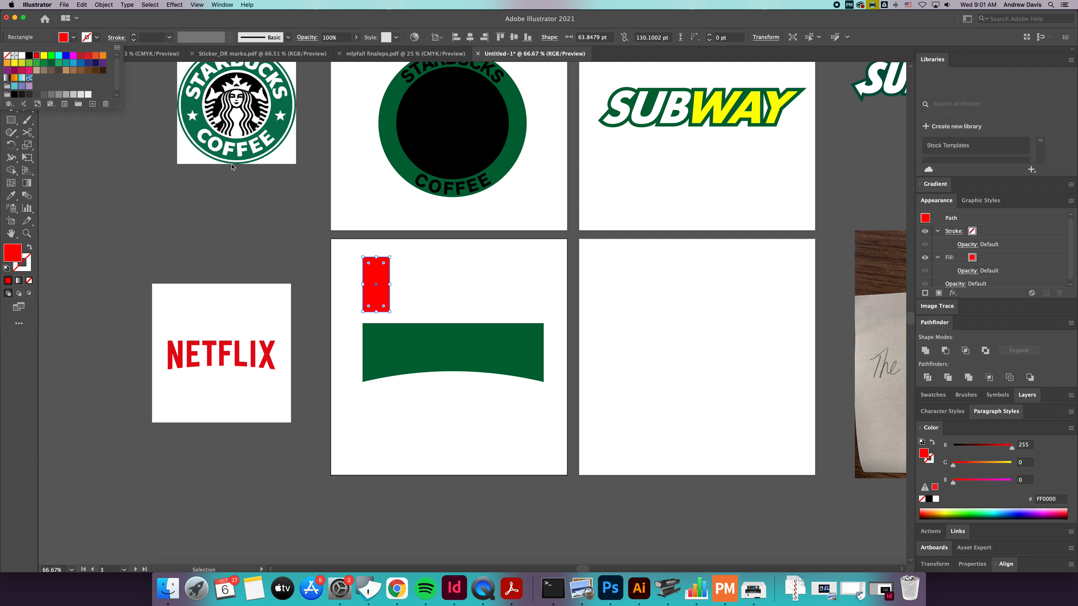
{"action": "left_click", "coordinate": [411, 280]}
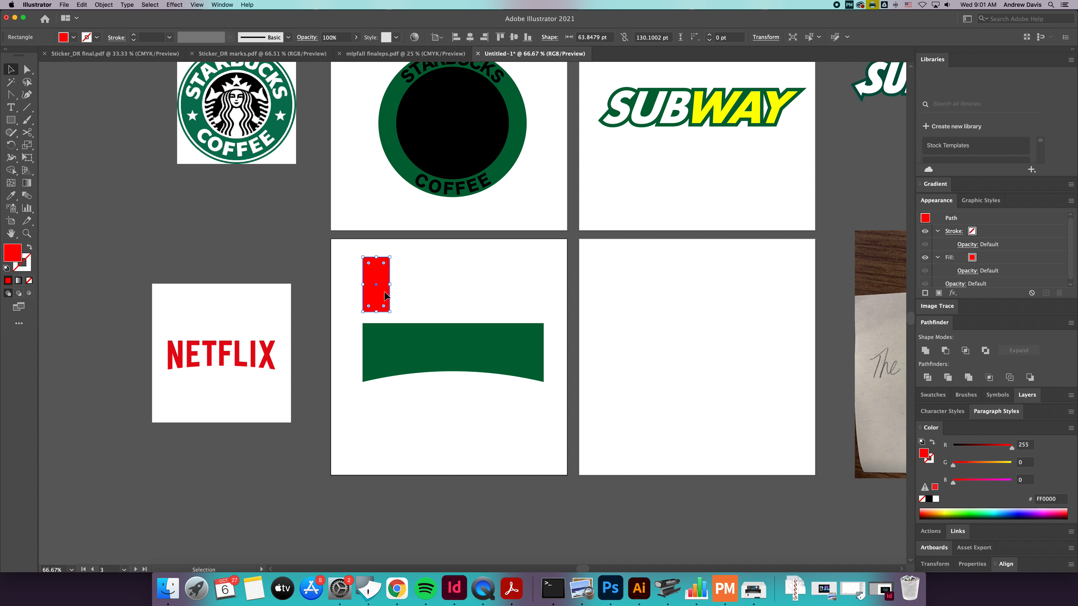
Step: Copy the red bar to the right with a small gap and repeat the copy until the row has seven bars
{"action": "left_click", "coordinate": [427, 296]}
{"action": "left_click_drag", "start_coordinate": [381, 296], "coordinate": [412, 296]}
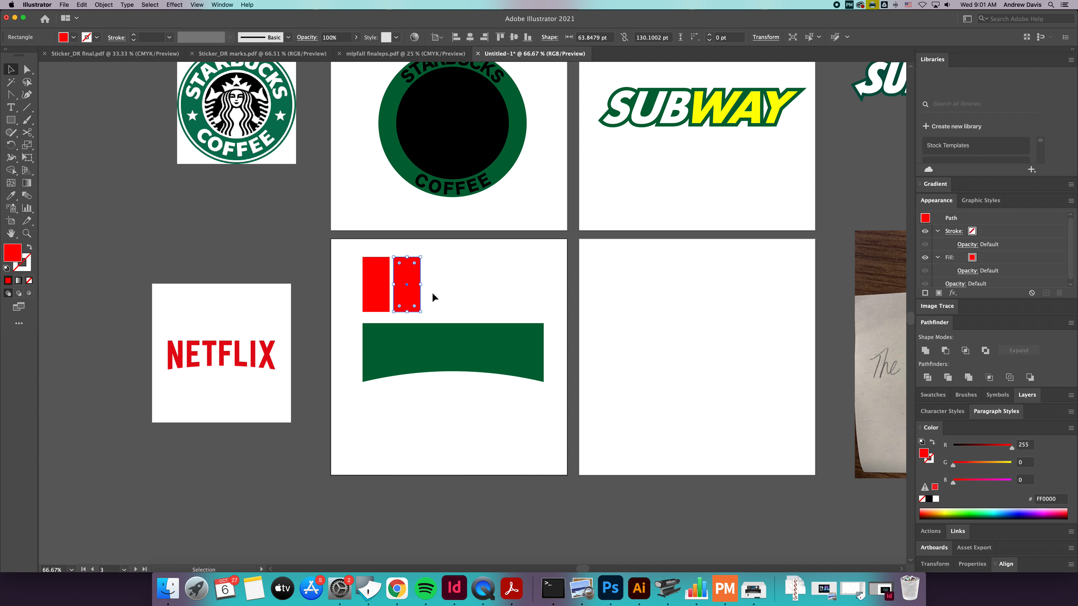
{"action": "left_click", "coordinate": [432, 293]}
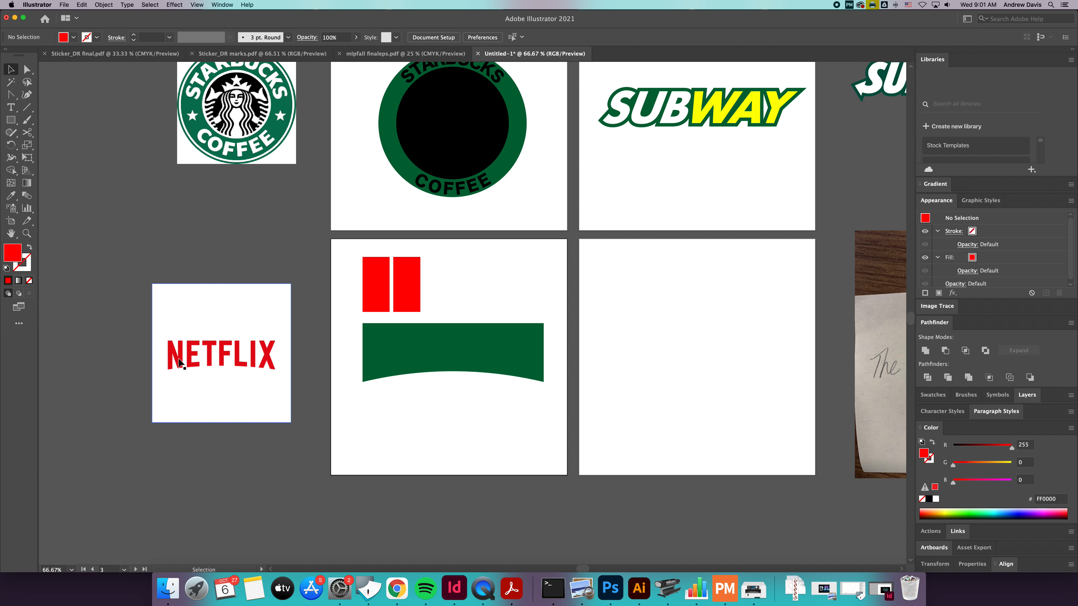
{"action": "left_click", "coordinate": [407, 285]}
{"action": "key", "text": "super+d"}
{"action": "key", "text": "super+d"}
{"action": "key", "text": "super+d"}
{"action": "key", "text": "super+d"}
{"action": "key", "text": "super+d"}
Step: Narrow the sixth red bar from its right side to about a third of its width for the letter I
{"action": "left_click", "coordinate": [529, 285]}
{"action": "left_click_drag", "start_coordinate": [543, 285], "coordinate": [526, 285]}
{"action": "left_click", "coordinate": [572, 310]}
{"action": "left_click", "coordinate": [579, 328]}
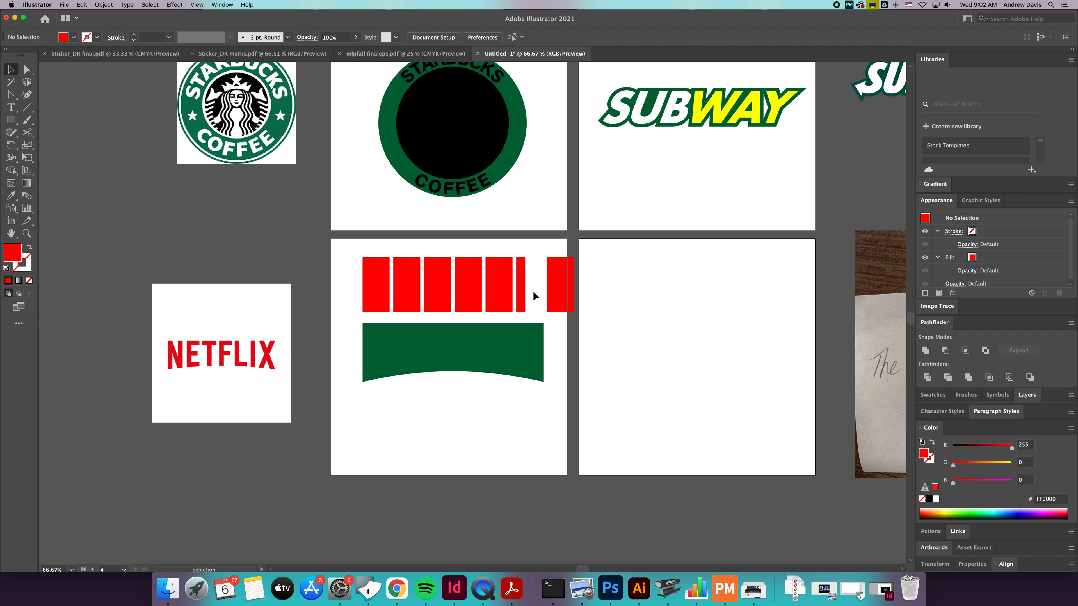
Step: Move the last red bar left until it sits close beside the narrow sixth bar
{"action": "left_click", "coordinate": [555, 290]}
{"action": "left_click_drag", "start_coordinate": [557, 293], "coordinate": [536, 289]}
{"action": "key", "text": "z"}
{"action": "left_click_drag", "start_coordinate": [489, 249], "coordinate": [643, 349]}
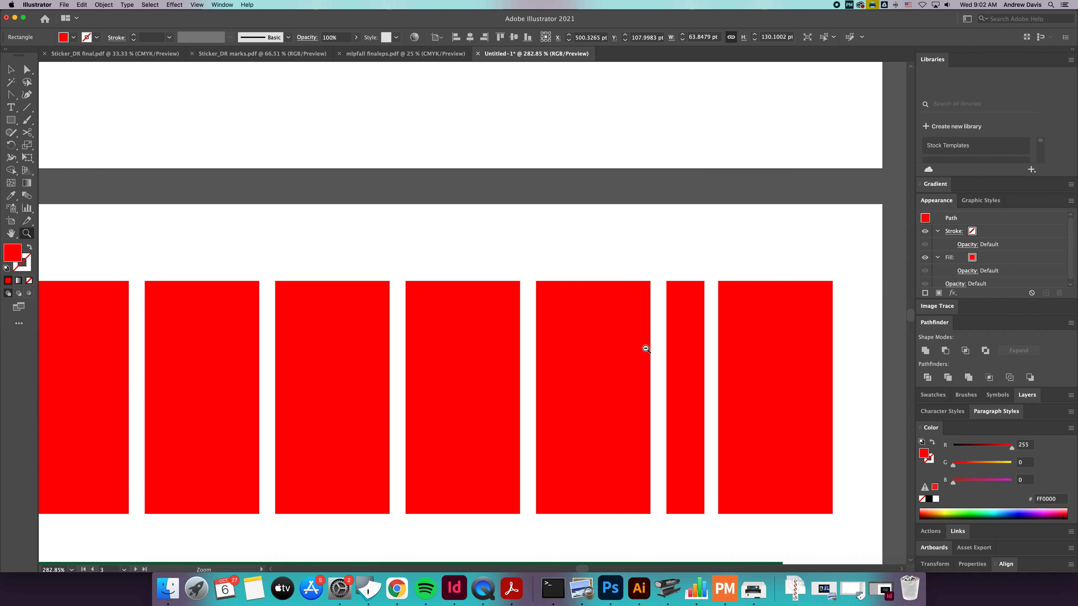
{"action": "left_click", "coordinate": [11, 70]}
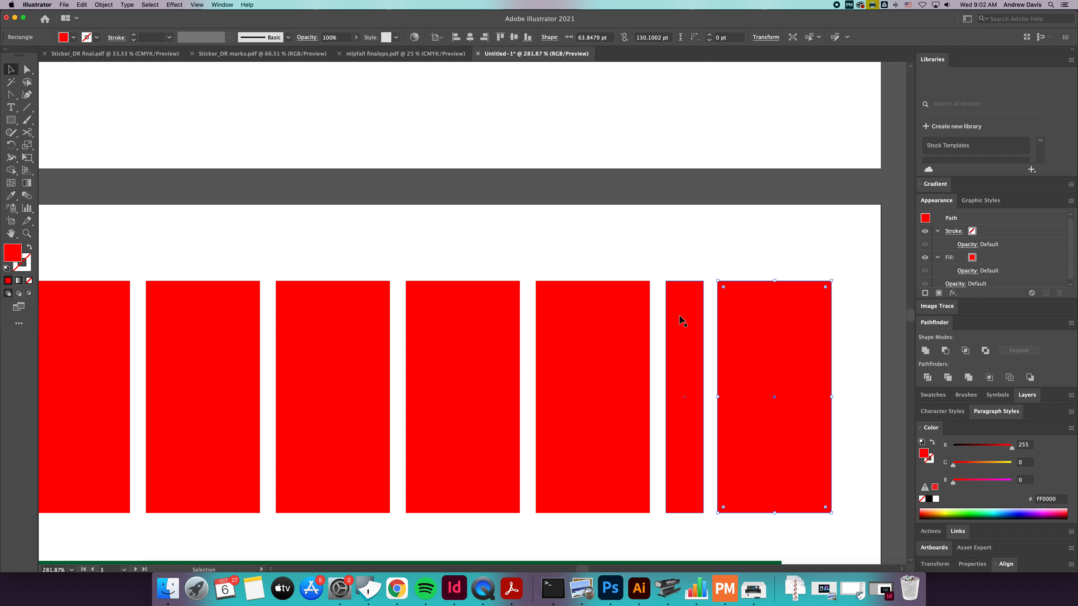
{"action": "left_click_drag", "start_coordinate": [732, 336], "coordinate": [738, 336]}
{"action": "scroll", "coordinate": [758, 419], "scroll_direction": "down", "scroll_amount": 3}
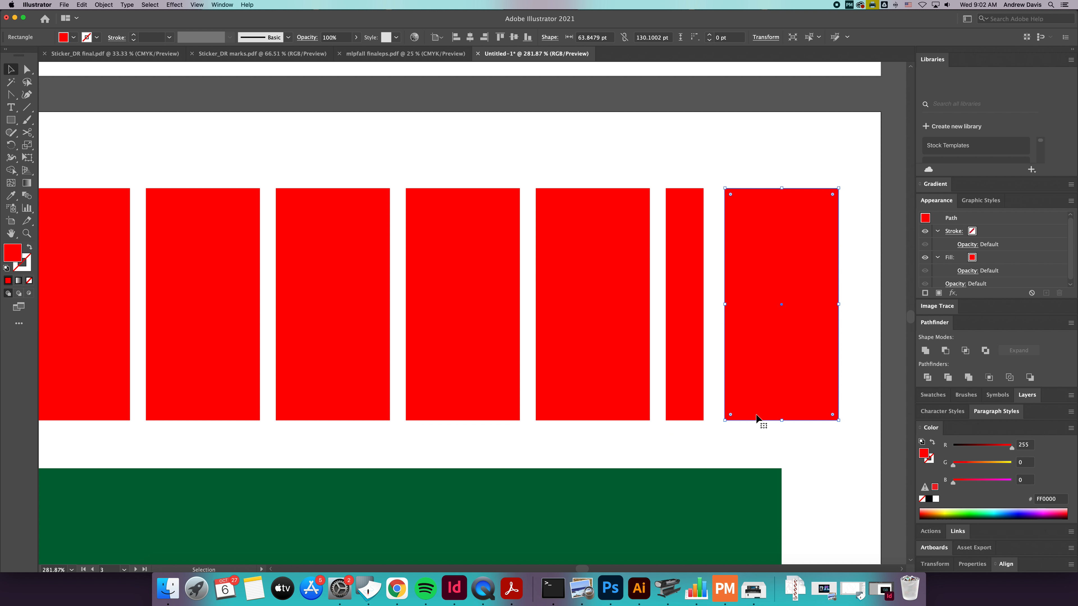
{"action": "scroll", "coordinate": [757, 418], "scroll_direction": "down", "scroll_amount": 3}
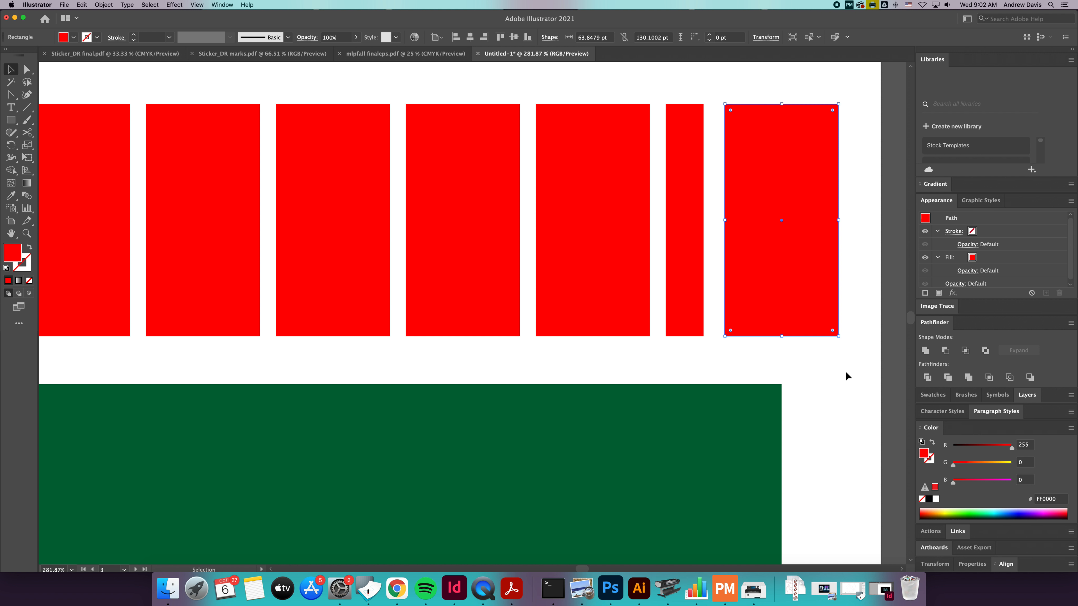
Step: Fine-tune the last red bar's position to match the other gaps, and reposition the green shape below the row
{"action": "left_click", "coordinate": [777, 420]}
{"action": "left_click_drag", "start_coordinate": [767, 413], "coordinate": [405, 426]}
{"action": "left_click", "coordinate": [785, 284]}
{"action": "left_click_drag", "start_coordinate": [785, 284], "coordinate": [778, 283]}
{"action": "left_click_drag", "start_coordinate": [358, 433], "coordinate": [732, 419]}
{"action": "key", "text": "a"}
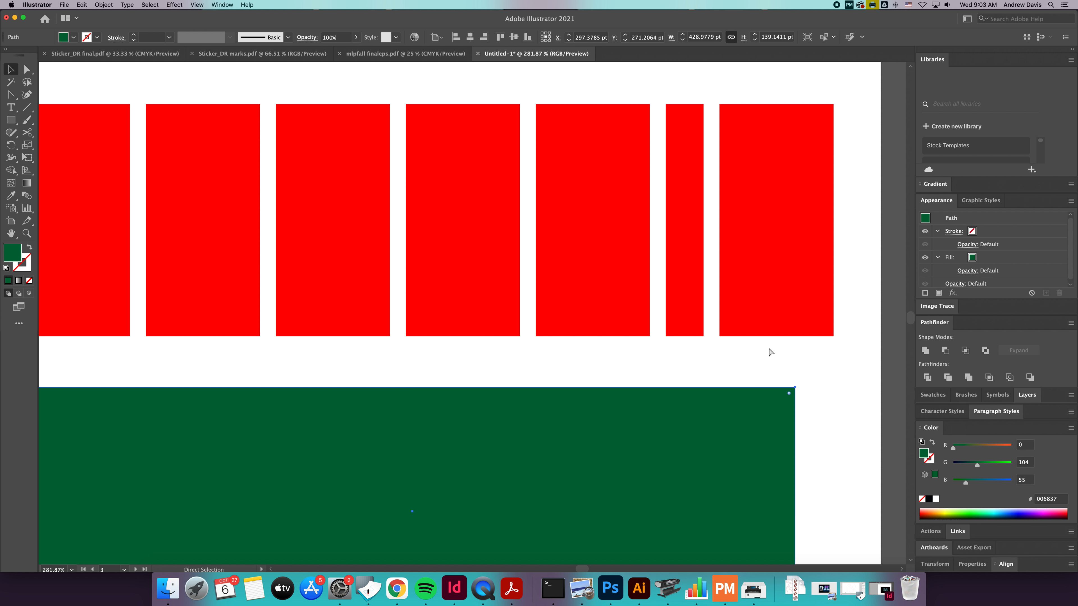
Step: Scale the row of red bars to the green shape's width and stretch it down past the shape's curved edge
{"action": "key", "text": "super+1"}
{"action": "key", "text": "v"}
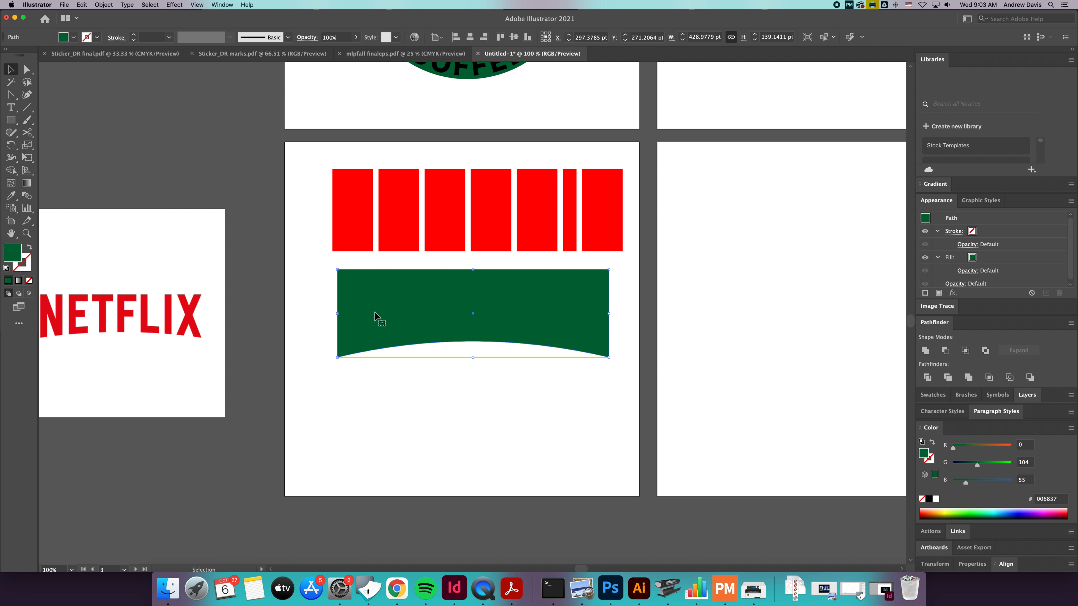
{"action": "left_click_drag", "start_coordinate": [622, 256], "coordinate": [293, 161]}
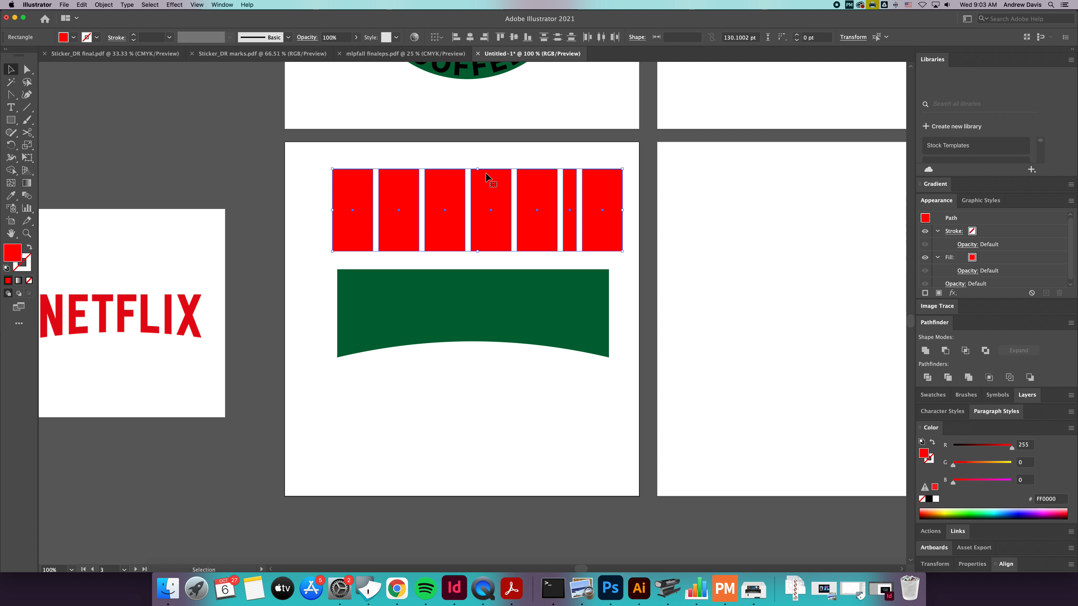
{"action": "left_click_drag", "start_coordinate": [623, 211], "coordinate": [609, 211]}
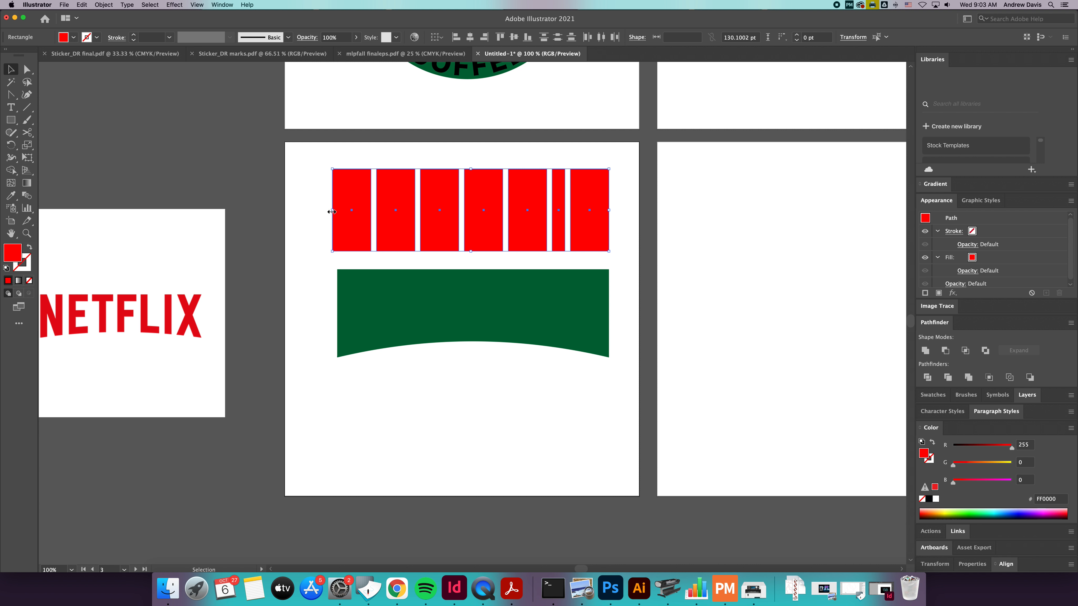
{"action": "left_click_drag", "start_coordinate": [332, 211], "coordinate": [337, 211]}
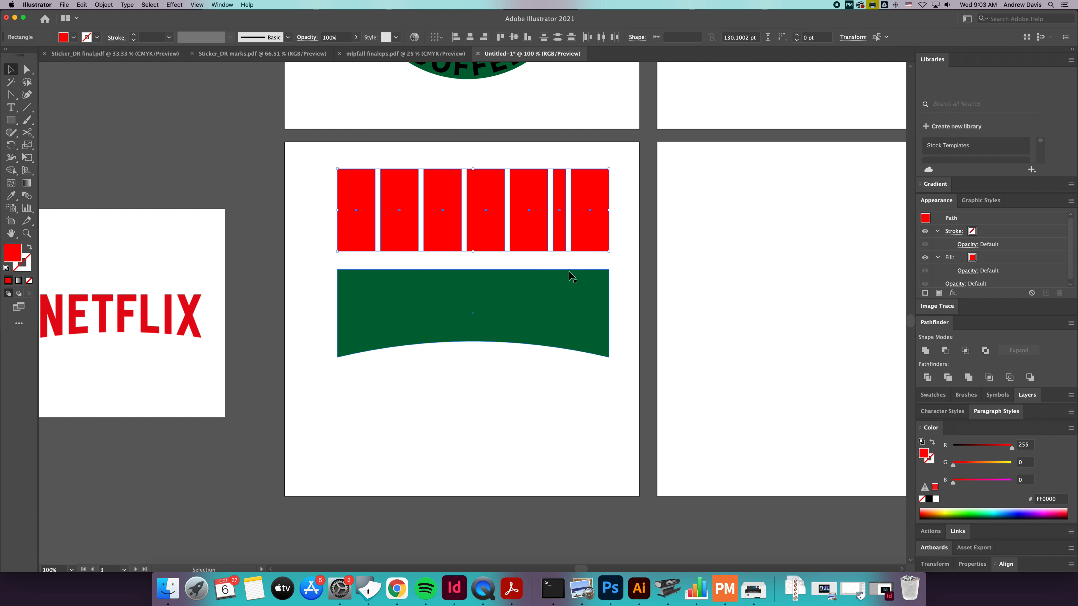
{"action": "left_click_drag", "start_coordinate": [472, 251], "coordinate": [471, 449]}
Step: Split the red bars and green shape along their overlaps with Pathfinder Divide, and ungroup the pieces
{"action": "left_click_drag", "start_coordinate": [654, 225], "coordinate": [291, 379]}
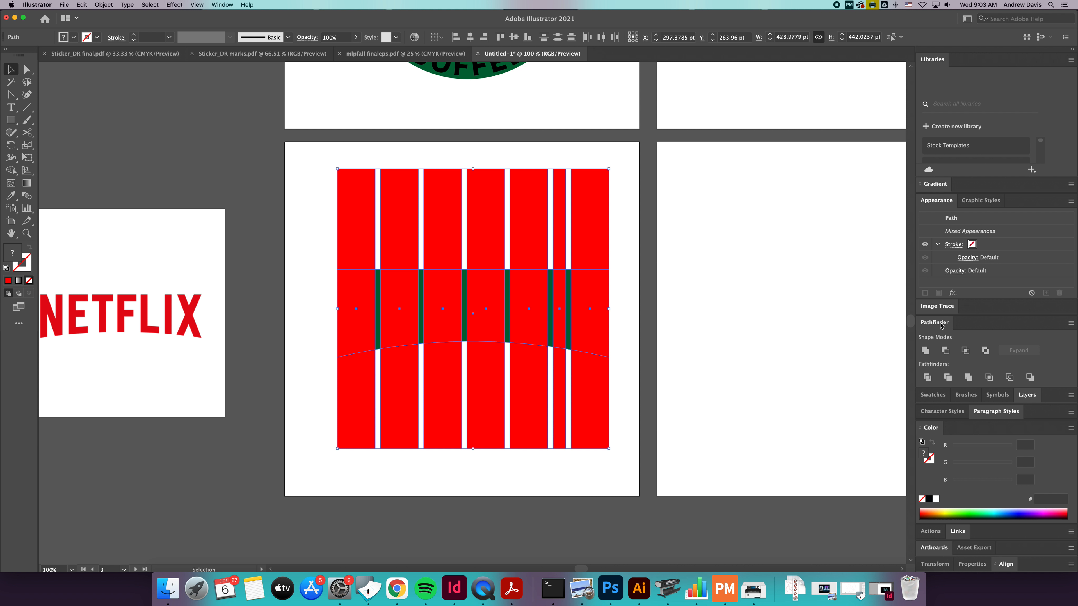
{"action": "left_click", "coordinate": [927, 377]}
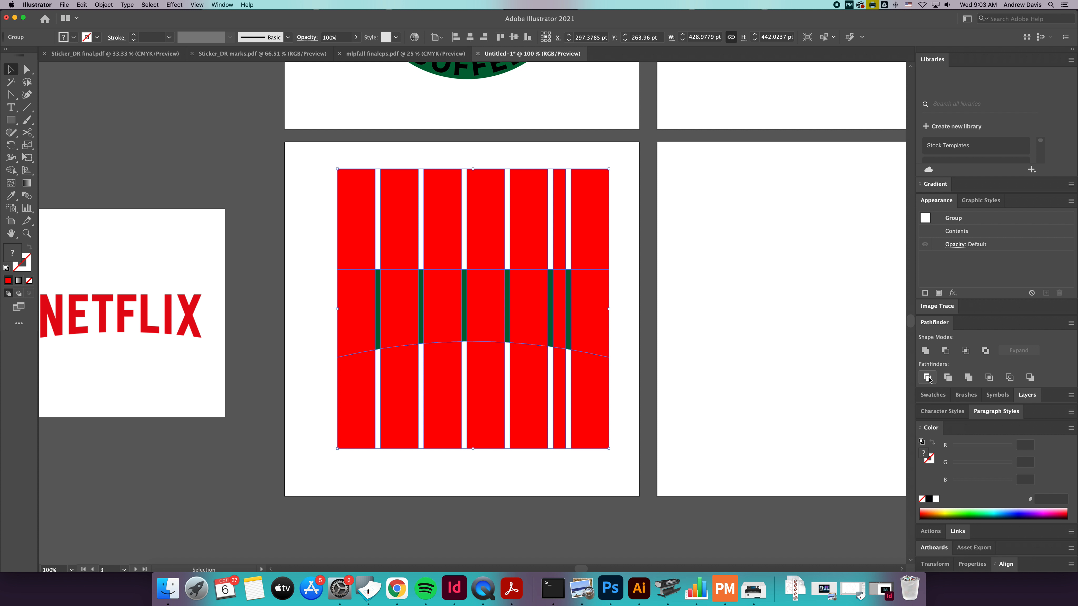
{"action": "left_click", "coordinate": [637, 387]}
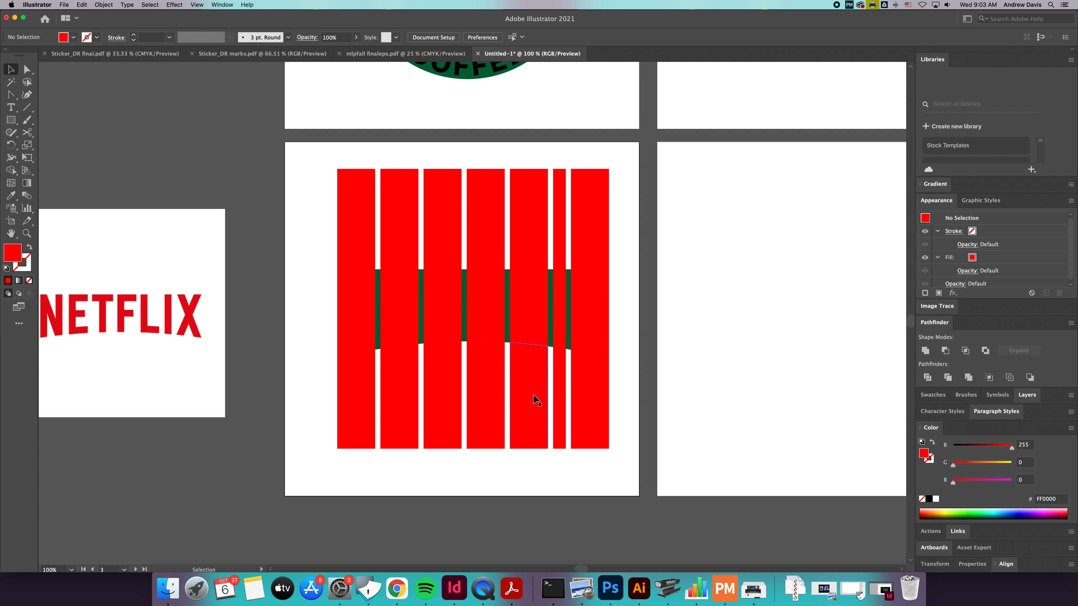
{"action": "left_click_drag", "start_coordinate": [644, 382], "coordinate": [316, 415]}
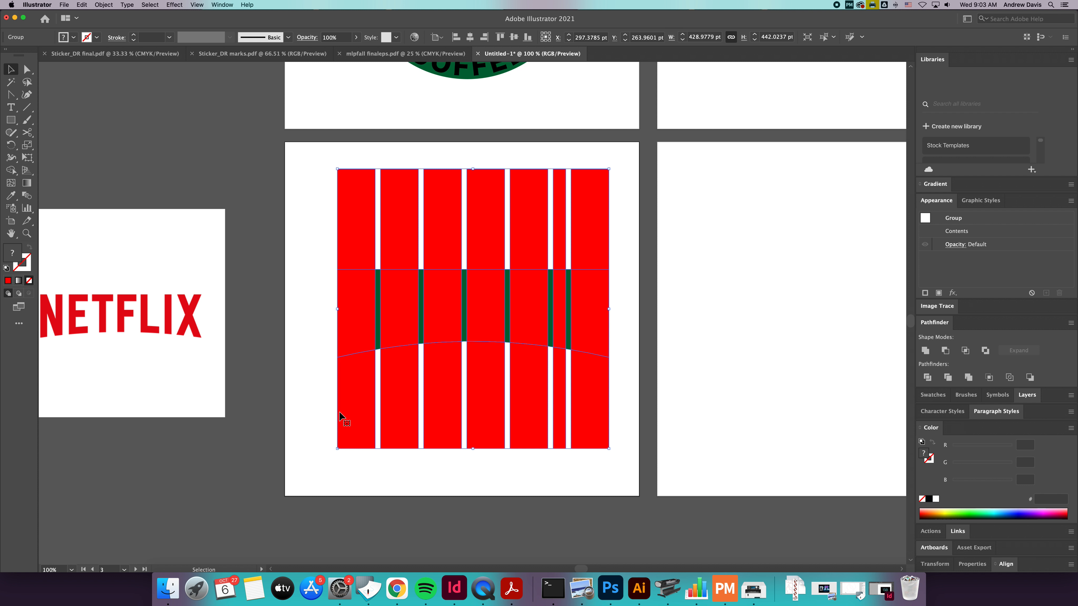
{"action": "left_click", "coordinate": [103, 5]}
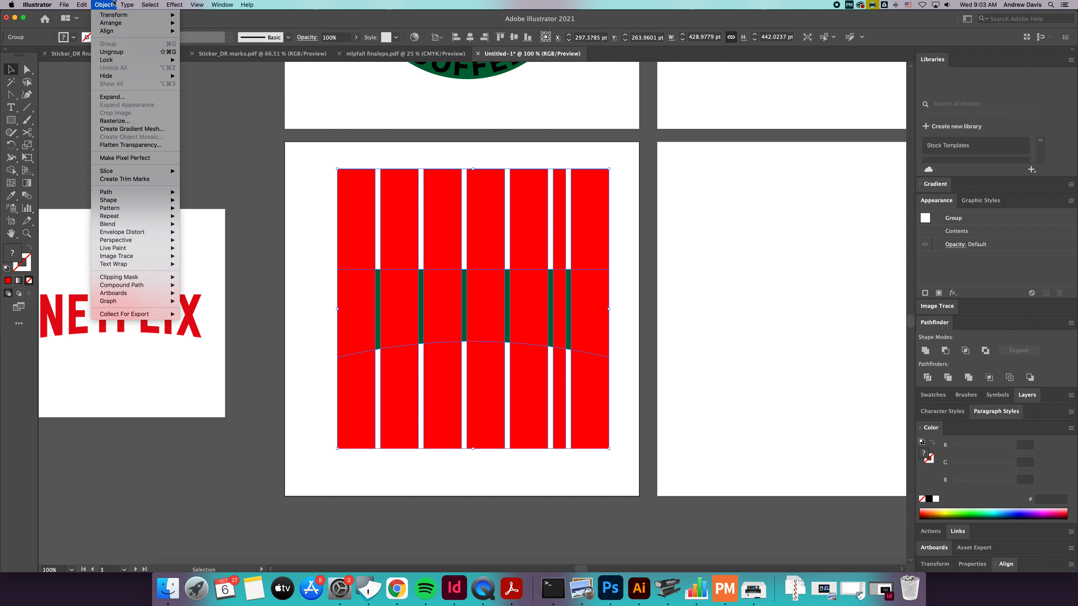
{"action": "left_click", "coordinate": [677, 369]}
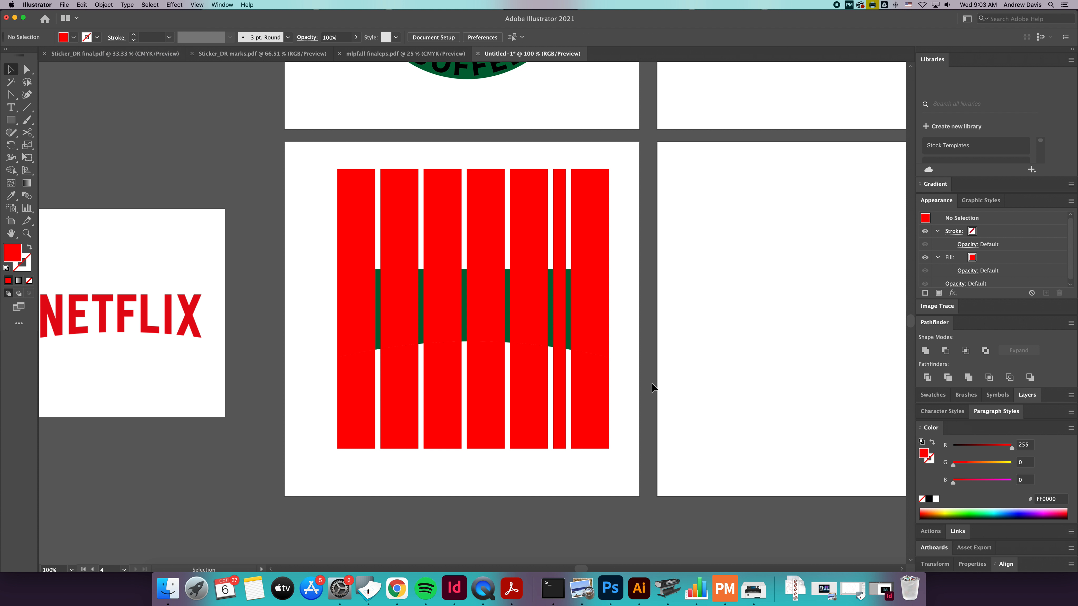
Step: Delete the red pieces that extend below the curved edge and above the green shape's top edge
{"action": "left_click", "coordinate": [347, 436]}
{"action": "key", "text": "Delete"}
{"action": "left_click_drag", "start_coordinate": [638, 256], "coordinate": [284, 202]}
{"action": "key", "text": "Delete"}
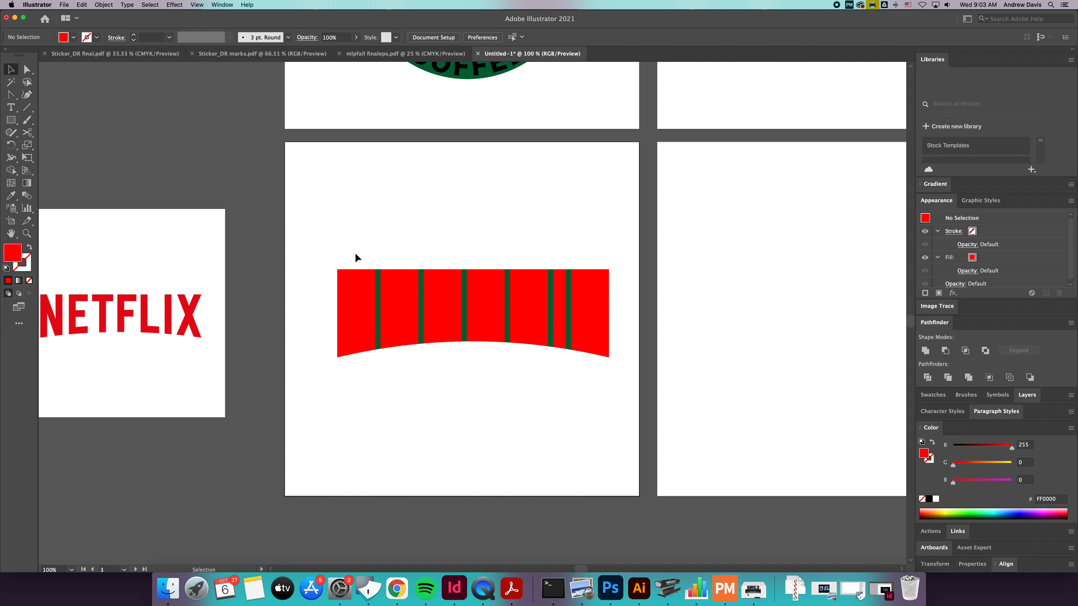
Step: Delete the six narrow green strips between the red blocks, dismissing the printer notification that covers the artboard
{"action": "left_click", "coordinate": [378, 291]}
{"action": "key", "text": "Delete"}
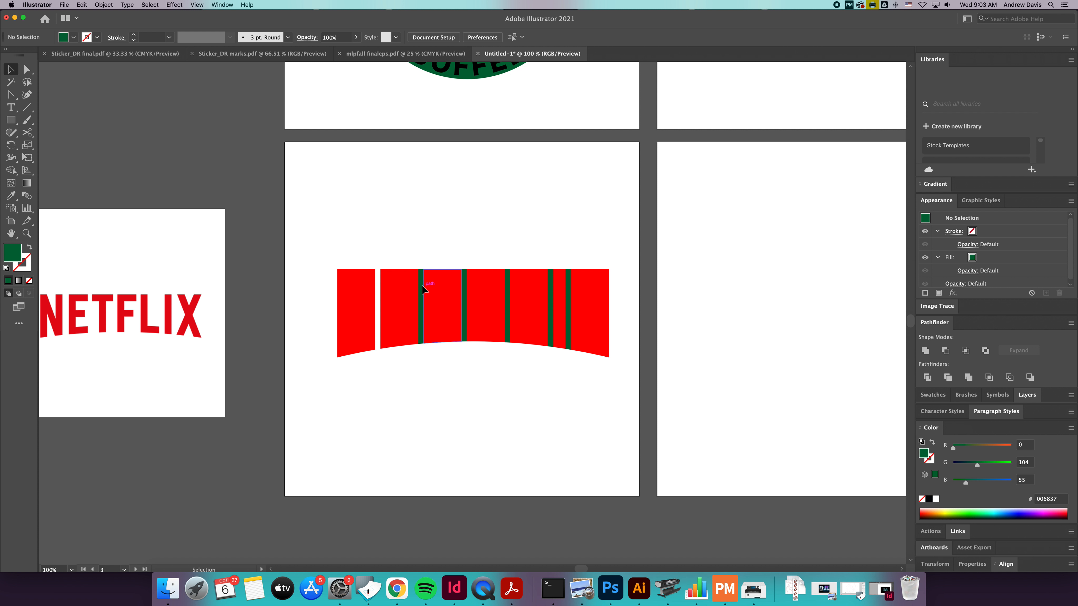
{"action": "left_click", "coordinate": [419, 288]}
{"action": "left_click", "coordinate": [422, 291]}
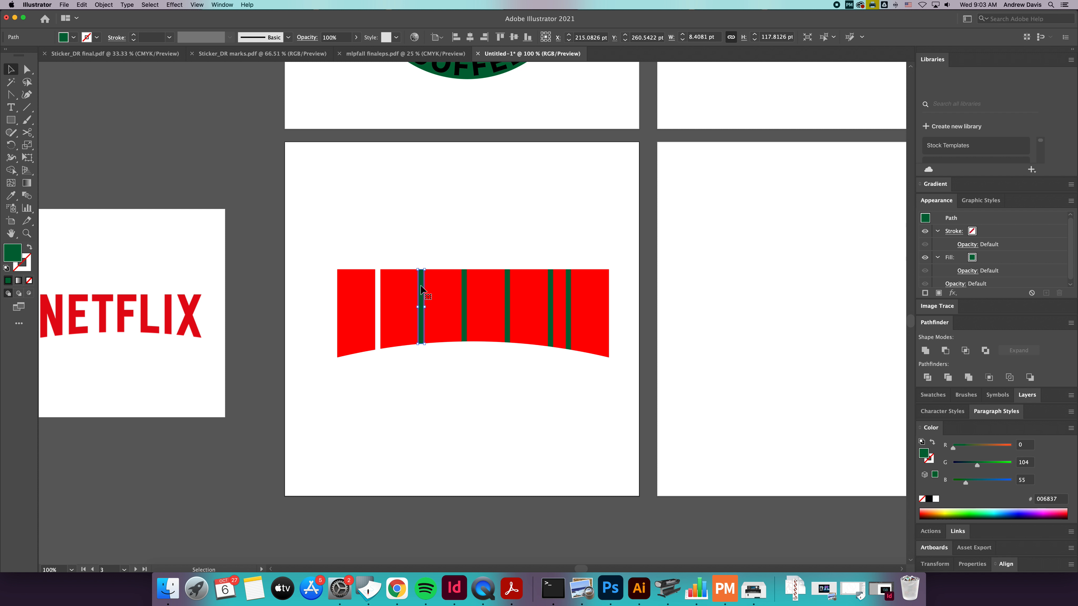
{"action": "key", "text": "Delete"}
{"action": "left_click", "coordinate": [465, 291]}
{"action": "key", "text": "Delete"}
{"action": "left_click", "coordinate": [507, 293]}
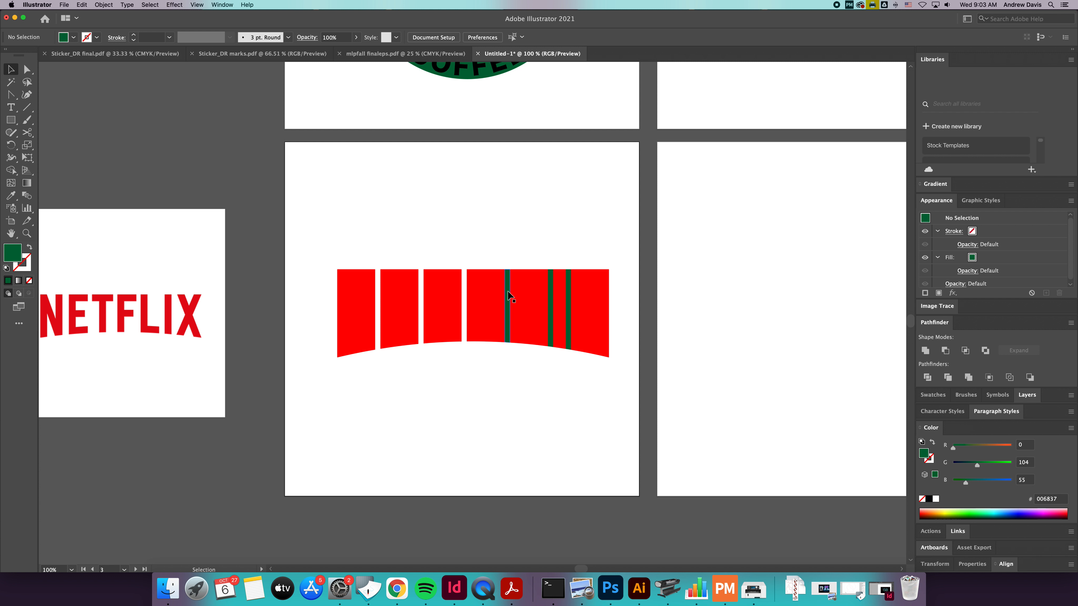
{"action": "key", "text": "Delete"}
{"action": "left_click", "coordinate": [551, 298]}
{"action": "key", "text": "Delete"}
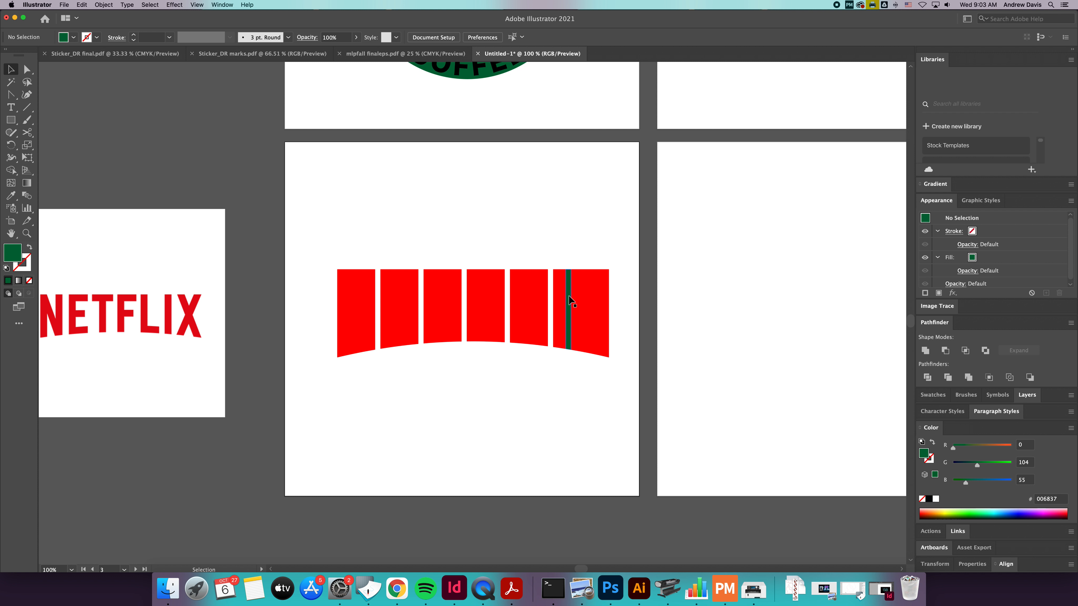
{"action": "left_click", "coordinate": [569, 302]}
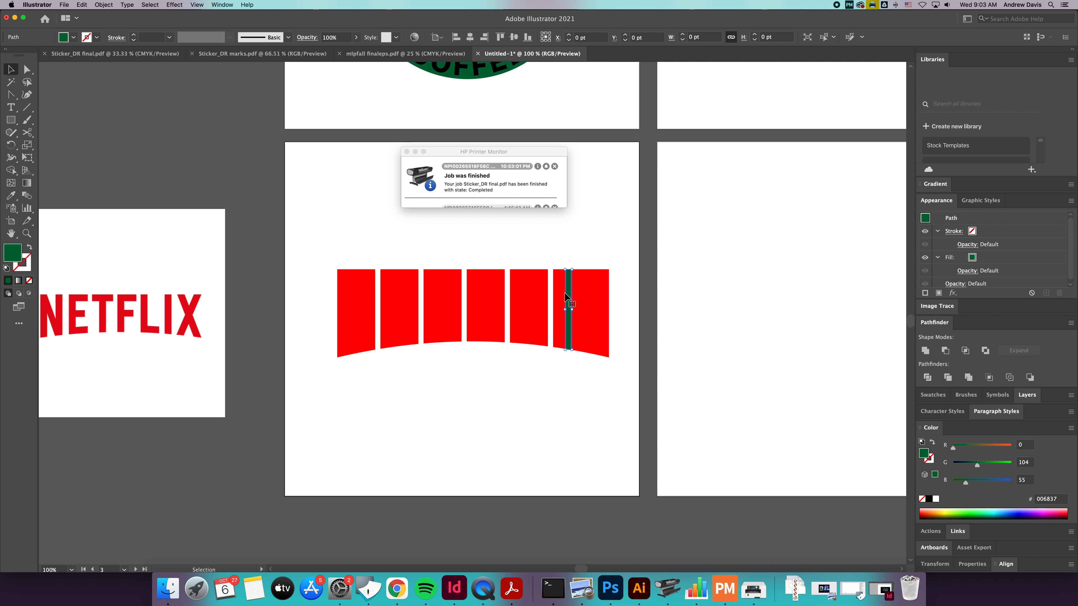
{"action": "left_click", "coordinate": [406, 152]}
{"action": "key", "text": "Delete"}
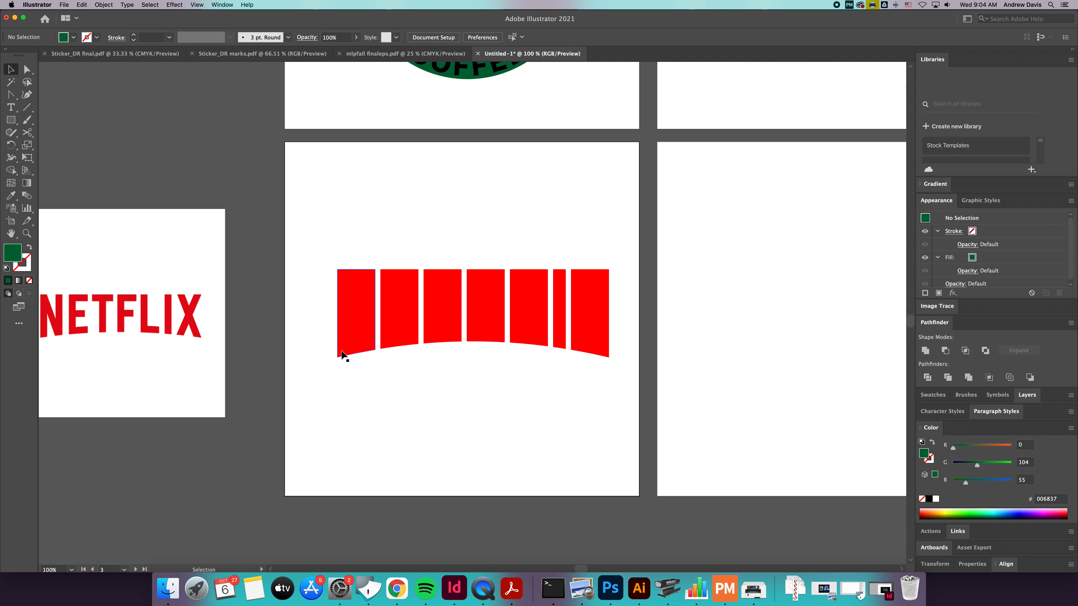
Step: Enlarge the view of the first red blocks at the start of the row
{"action": "left_click", "coordinate": [26, 235]}
{"action": "scroll", "coordinate": [364, 313], "scroll_direction": "down", "scroll_amount": 1}
{"action": "scroll", "coordinate": [364, 313], "scroll_direction": "up", "scroll_amount": 2}
{"action": "left_click_drag", "start_coordinate": [329, 274], "coordinate": [449, 395]}
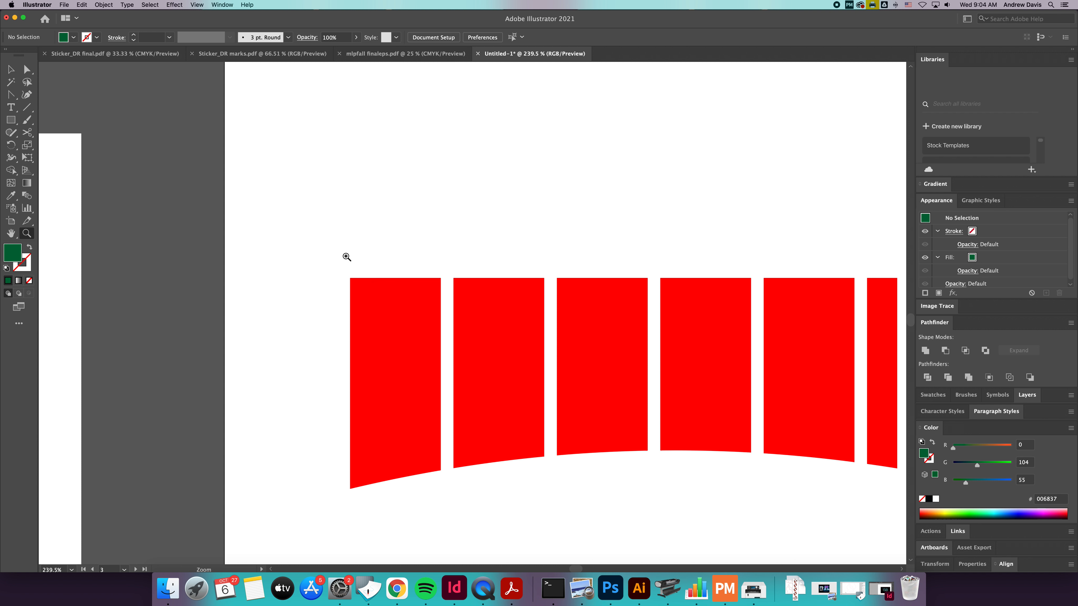
{"action": "left_click_drag", "start_coordinate": [11, 94], "coordinate": [47, 157]}
{"action": "left_click_drag", "start_coordinate": [366, 168], "coordinate": [385, 214]}
{"action": "key", "text": "Delete"}
{"action": "left_click_drag", "start_coordinate": [19, 96], "coordinate": [38, 95]}
Step: Draw a green bar about 16 pt wide and 156 pt tall along the first block's right edge, and copy it to the left edge
{"action": "left_click_drag", "start_coordinate": [11, 123], "coordinate": [63, 122]}
{"action": "left_click_drag", "start_coordinate": [441, 264], "coordinate": [418, 501]}
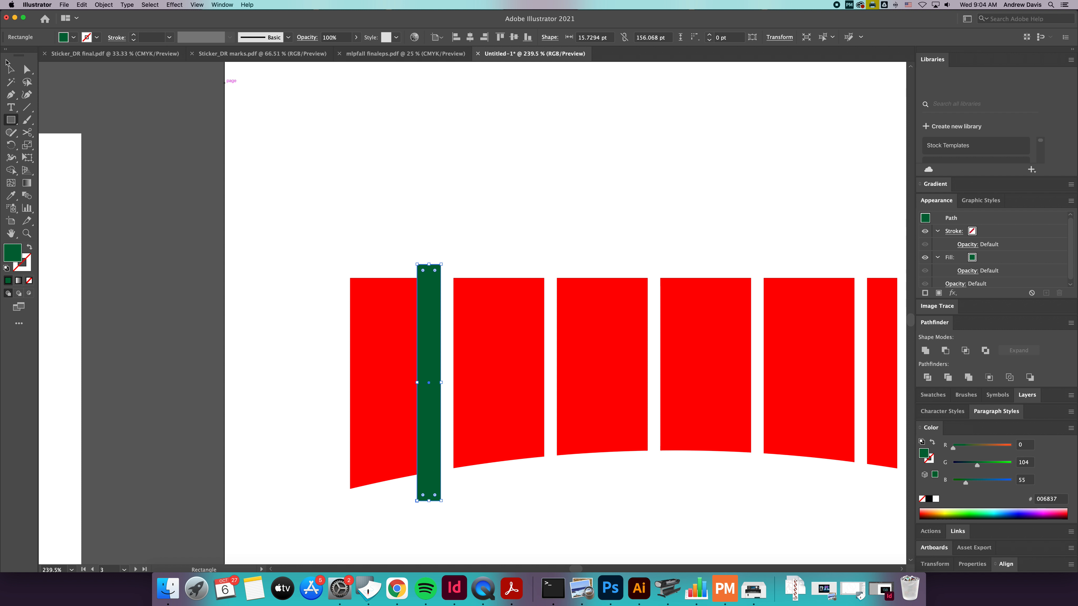
{"action": "left_click", "coordinate": [10, 69]}
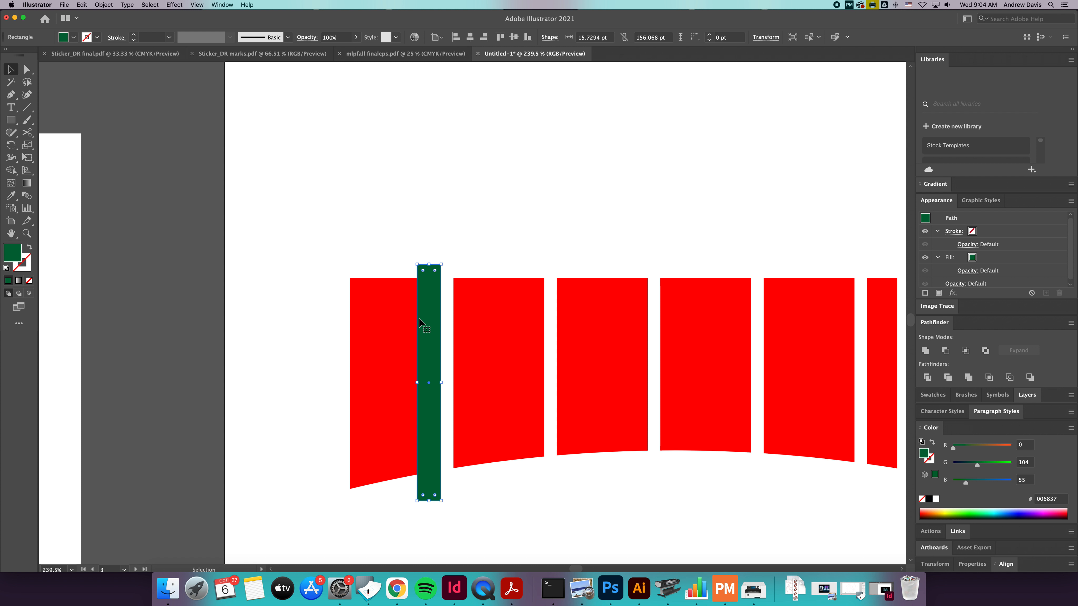
{"action": "left_click_drag", "start_coordinate": [423, 319], "coordinate": [357, 317]}
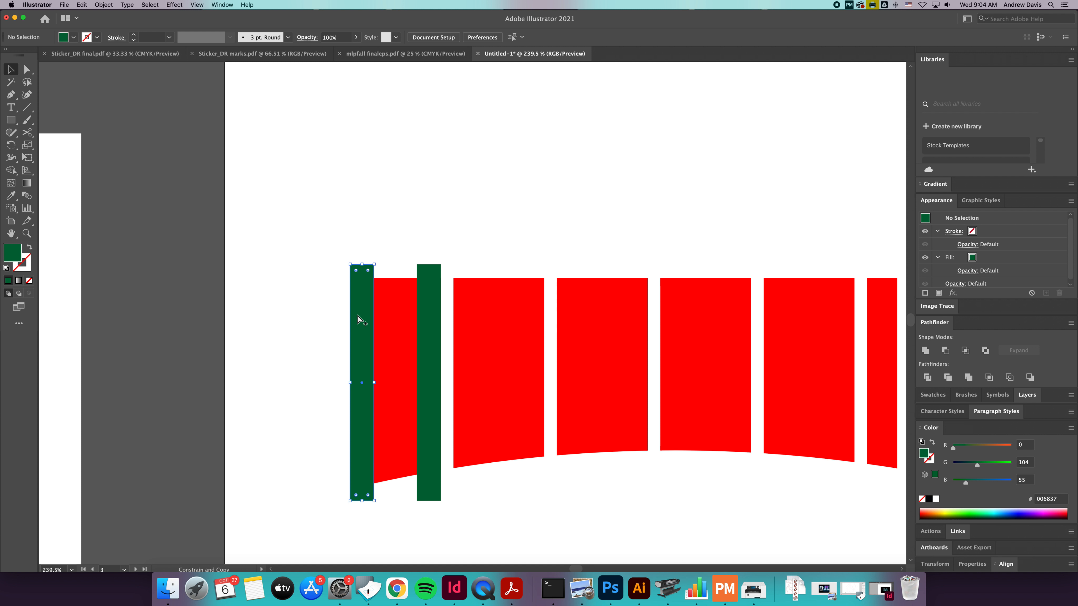
Step: Copy a third green bar between the two stems, rotate it into the N's diagonal from upper left to lower right, and deselect it
{"action": "left_click", "coordinate": [434, 374]}
{"action": "left_click", "coordinate": [417, 378], "text": "shift"}
{"action": "left_click_drag", "start_coordinate": [432, 379], "coordinate": [401, 378]}
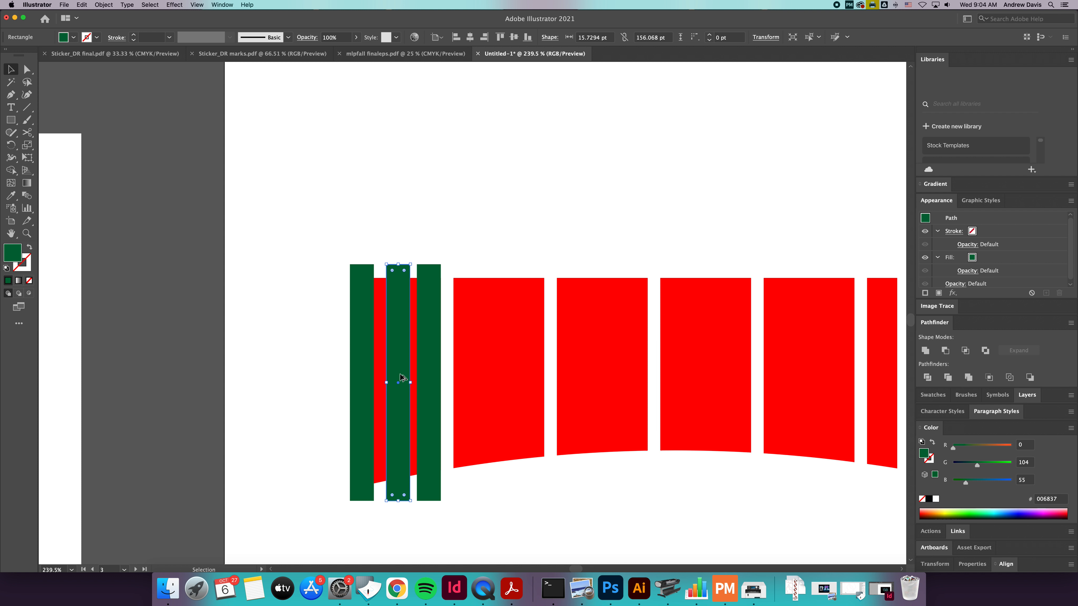
{"action": "left_click_drag", "start_coordinate": [414, 502], "coordinate": [457, 486]}
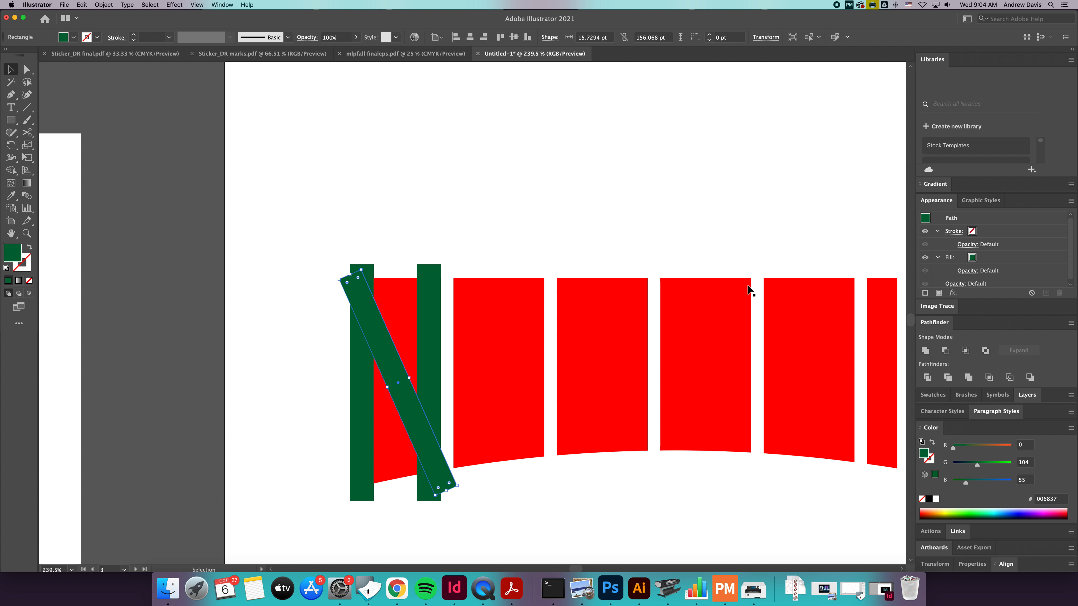
{"action": "left_click", "coordinate": [222, 4]}
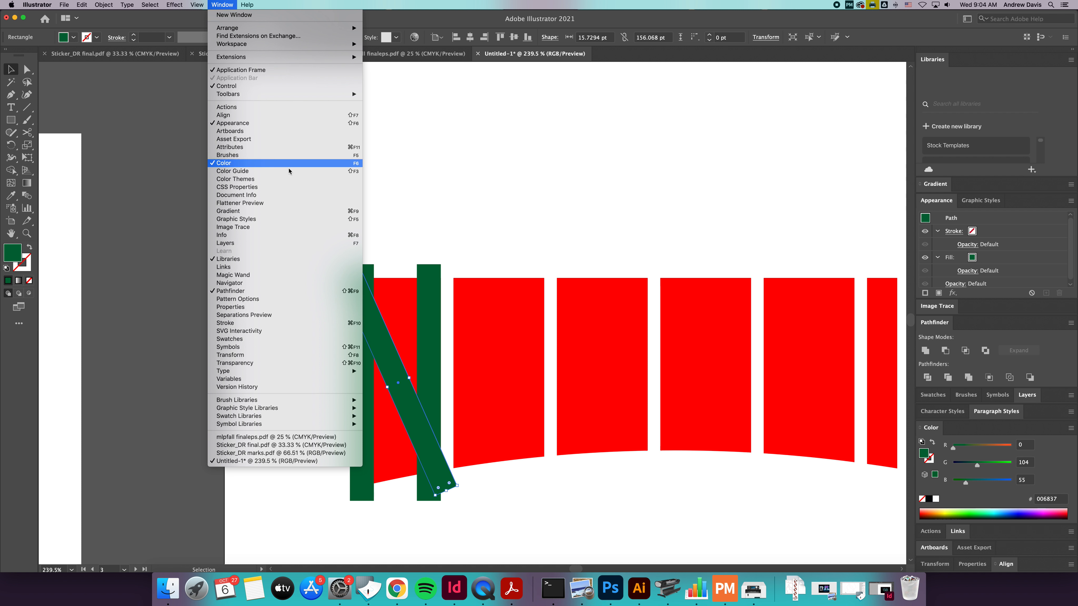
{"action": "left_click", "coordinate": [500, 229]}
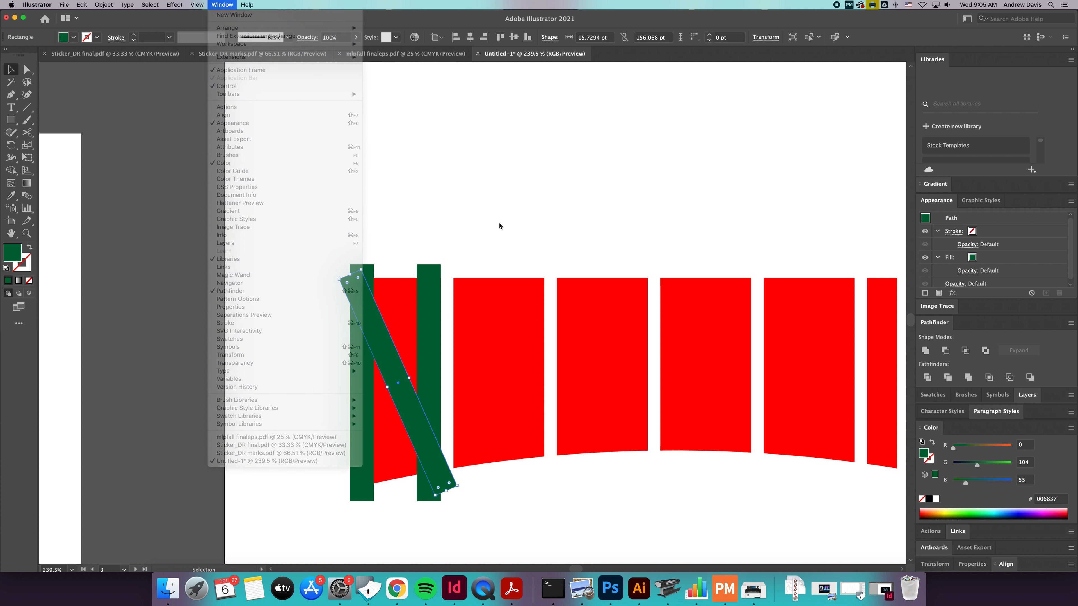
{"action": "left_click", "coordinate": [499, 222]}
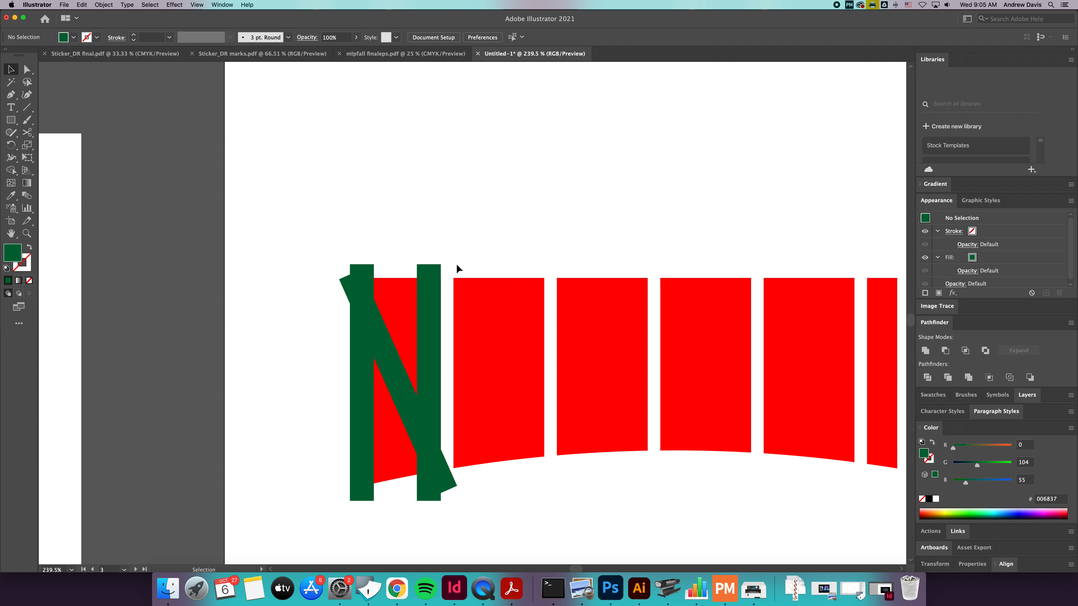
Step: Switch to outline view and copy the N's right stem onto the left edge of the second block as the E's stem
{"action": "key", "text": "a"}
{"action": "key", "text": "super+y"}
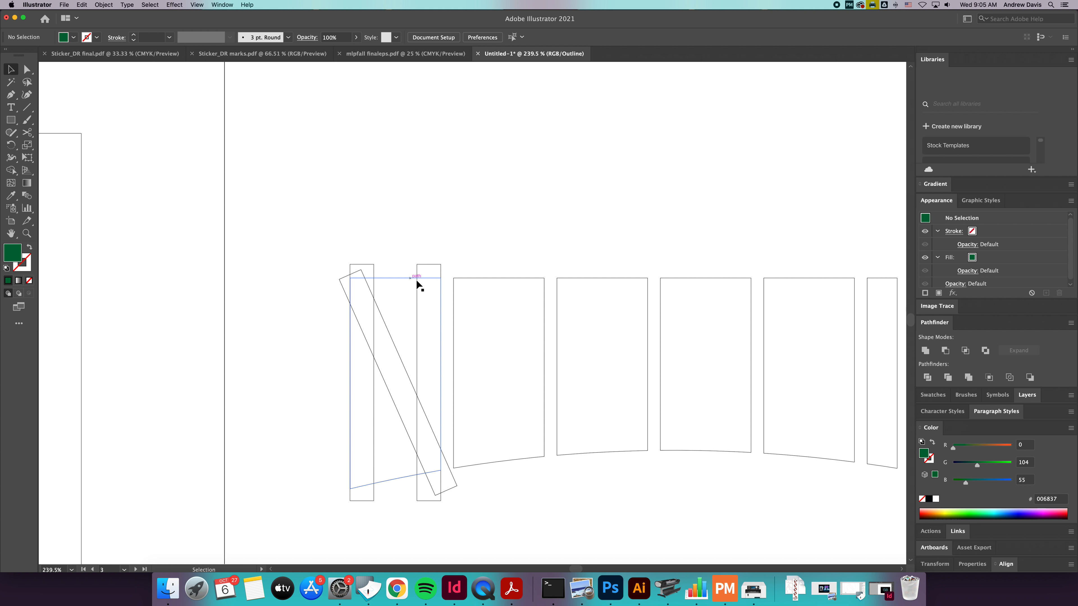
{"action": "scroll", "coordinate": [482, 448], "scroll_direction": "right", "scroll_amount": 3}
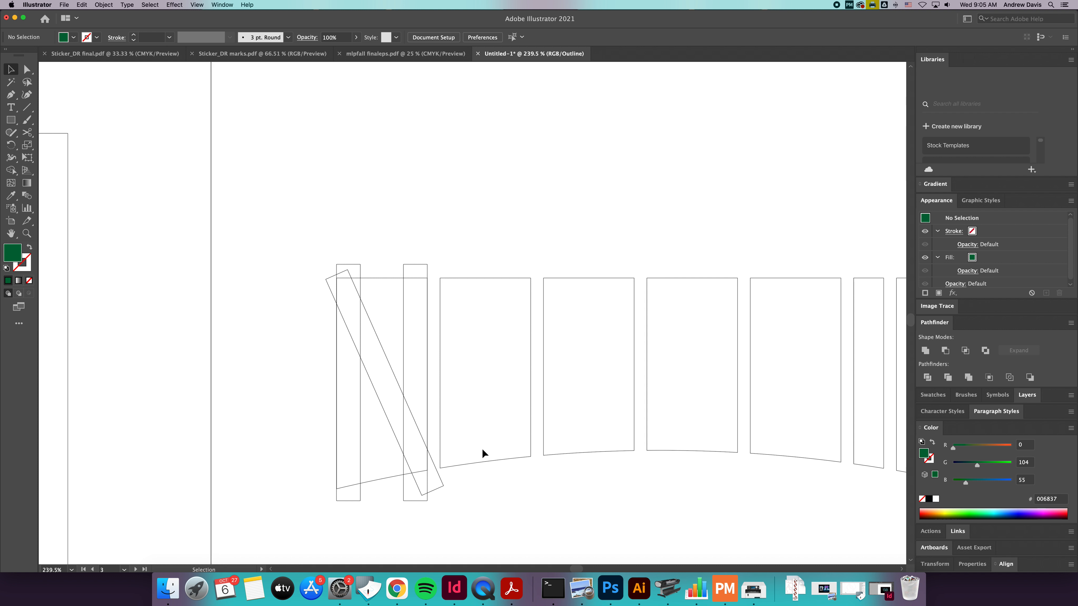
{"action": "left_click", "coordinate": [388, 265]}
{"action": "scroll", "coordinate": [390, 263], "scroll_direction": "down", "scroll_amount": 1}
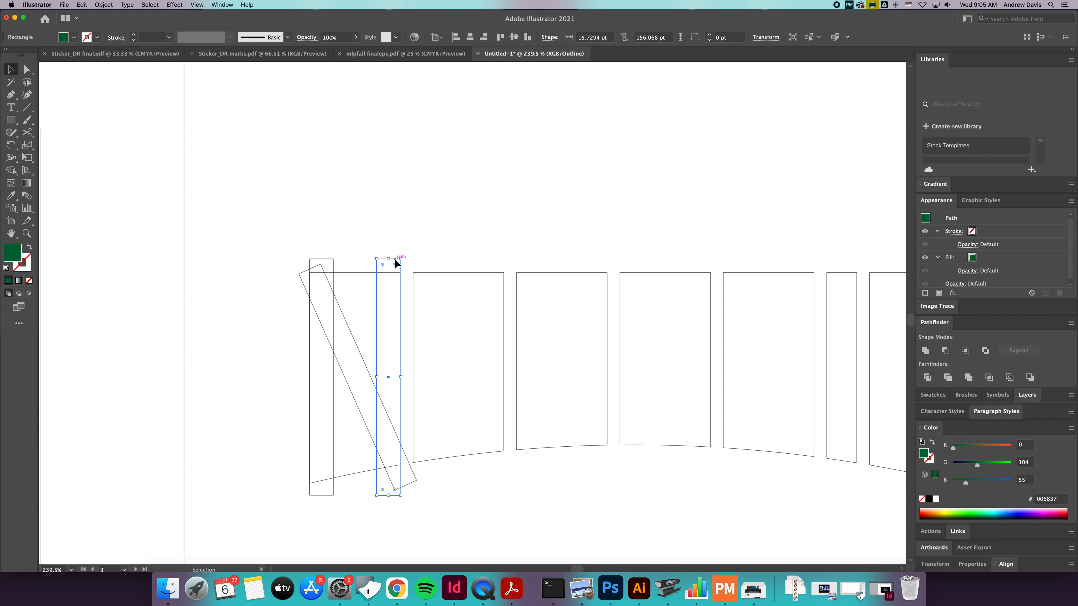
{"action": "left_click_drag", "start_coordinate": [395, 264], "coordinate": [433, 264]}
{"action": "left_click", "coordinate": [493, 490]}
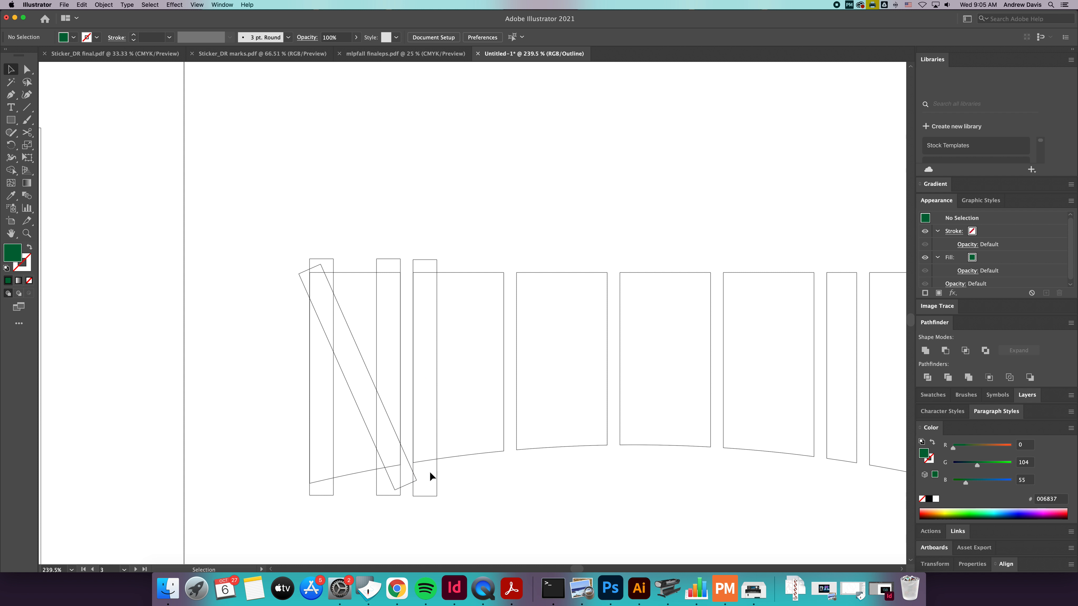
Step: Make the E's three arms from a stem copy turned horizontal and shortened to about 63 pt, placed at the second block's top, middle and bottom
{"action": "left_click", "coordinate": [429, 264]}
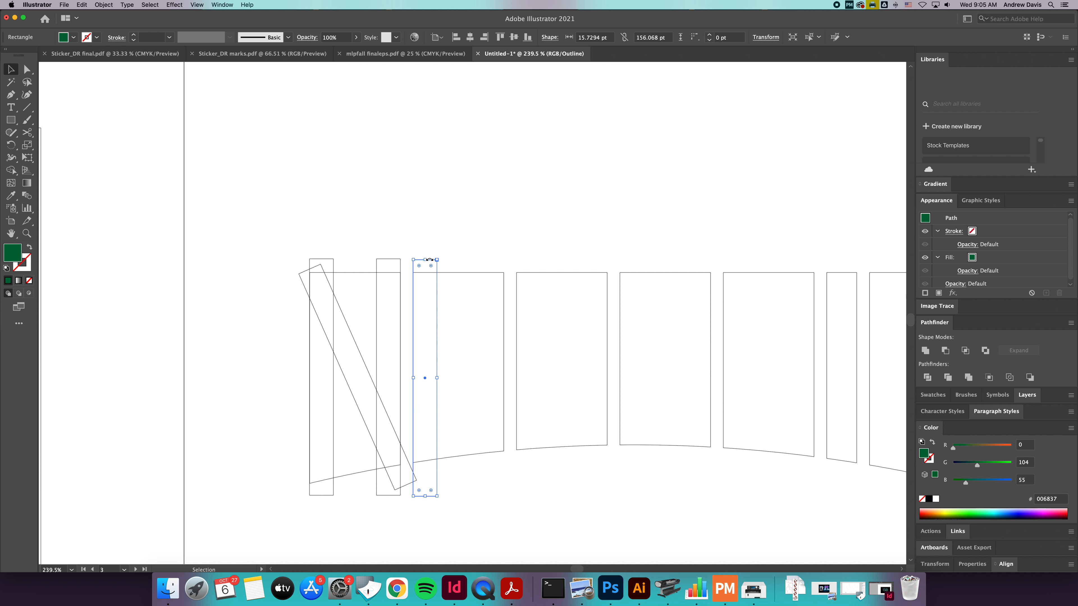
{"action": "left_click_drag", "start_coordinate": [430, 264], "coordinate": [469, 261]}
{"action": "left_click_drag", "start_coordinate": [478, 499], "coordinate": [545, 351]}
{"action": "left_click_drag", "start_coordinate": [512, 387], "coordinate": [578, 298]}
{"action": "left_click_drag", "start_coordinate": [650, 285], "coordinate": [486, 440]}
{"action": "scroll", "coordinate": [486, 371], "scroll_direction": "down", "scroll_amount": 1}
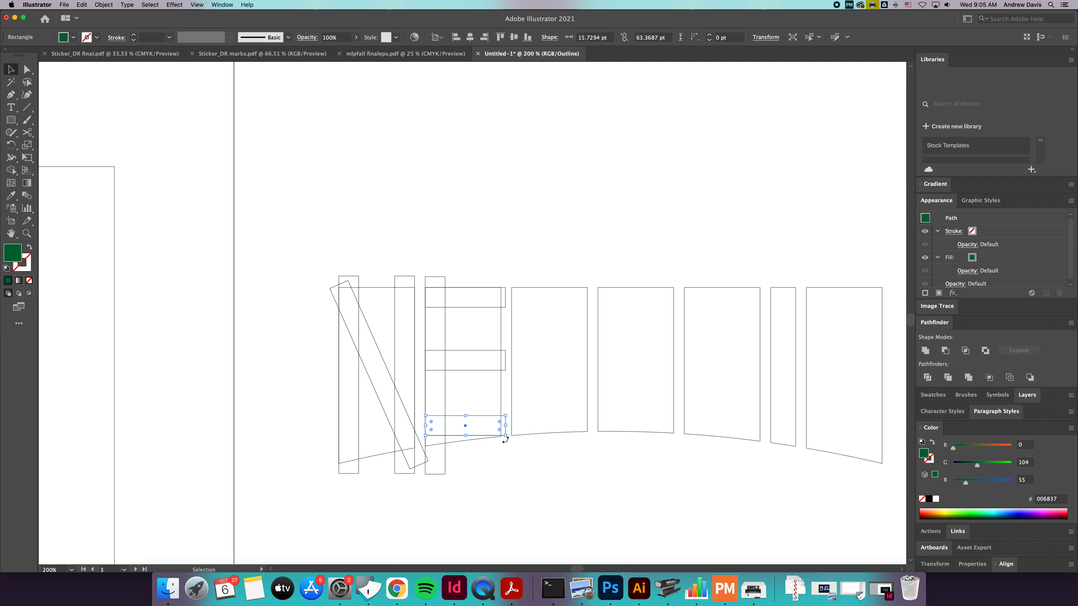
Step: Nudge the E's bottom arm down, widen it to about 66 pt, and place an overlapping copy lower across the block's curved edge
{"action": "left_click_drag", "start_coordinate": [495, 434], "coordinate": [498, 441]}
{"action": "key", "text": "Down"}
{"action": "key", "text": "Down"}
{"action": "key", "text": "Down"}
{"action": "left_click_drag", "start_coordinate": [426, 426], "coordinate": [481, 453]}
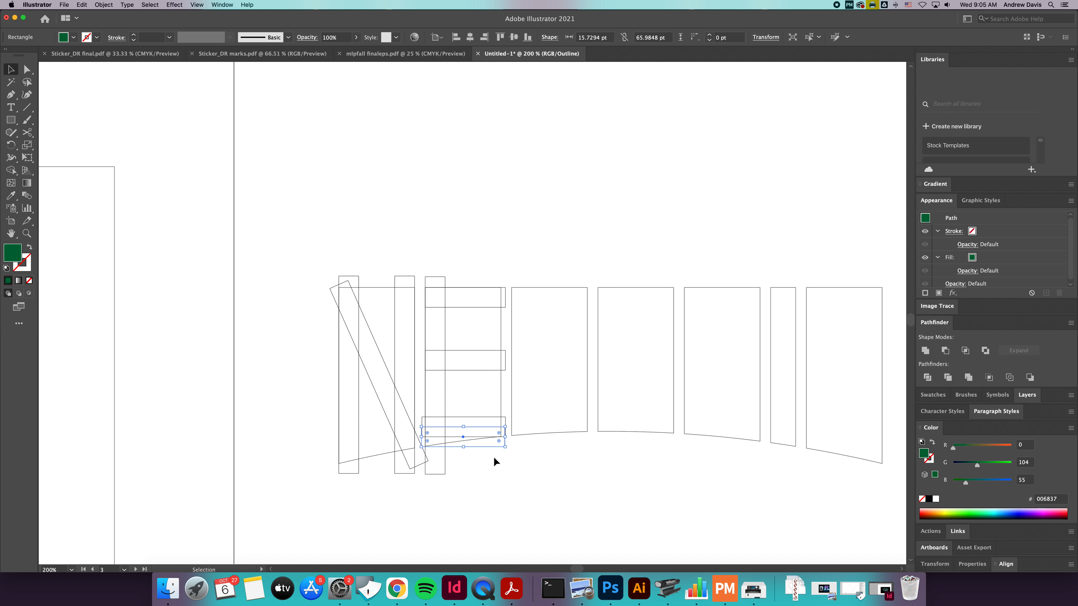
{"action": "left_click", "coordinate": [515, 465]}
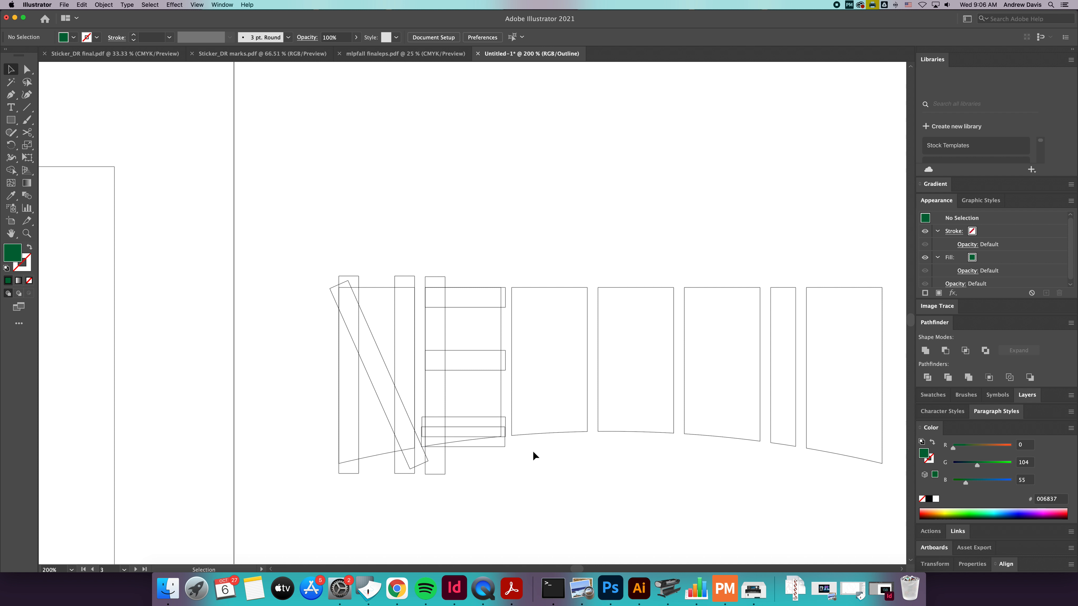
Step: Copy the E's top arm across the top of the third block and its stem to the block's middle to form the T
{"action": "scroll", "coordinate": [491, 451], "scroll_direction": "down", "scroll_amount": 1}
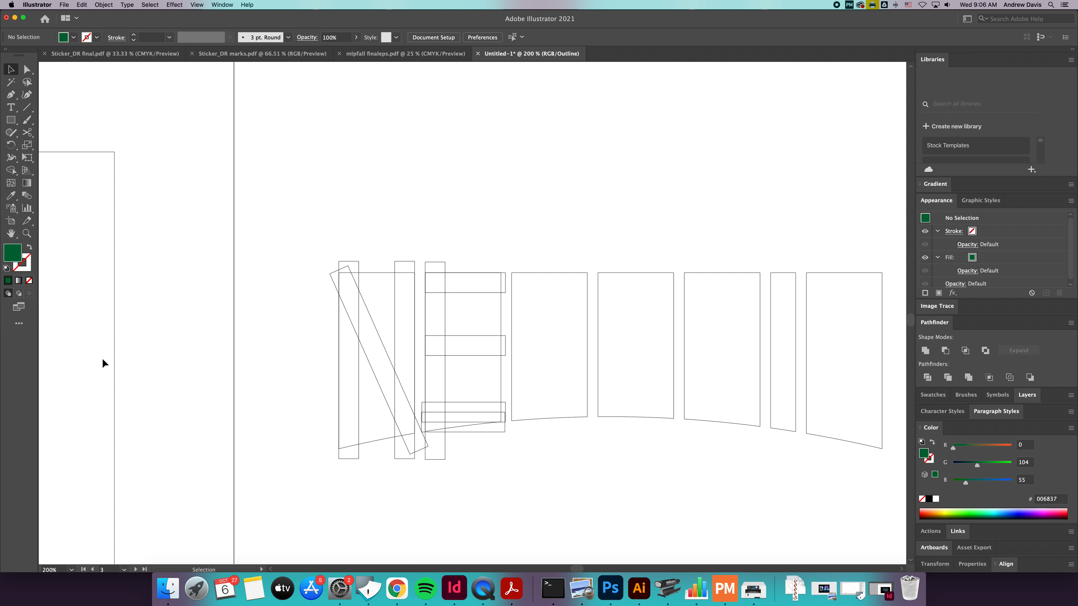
{"action": "left_click", "coordinate": [26, 233]}
{"action": "left_click", "coordinate": [426, 404]}
{"action": "left_click_drag", "start_coordinate": [425, 404], "coordinate": [516, 419]}
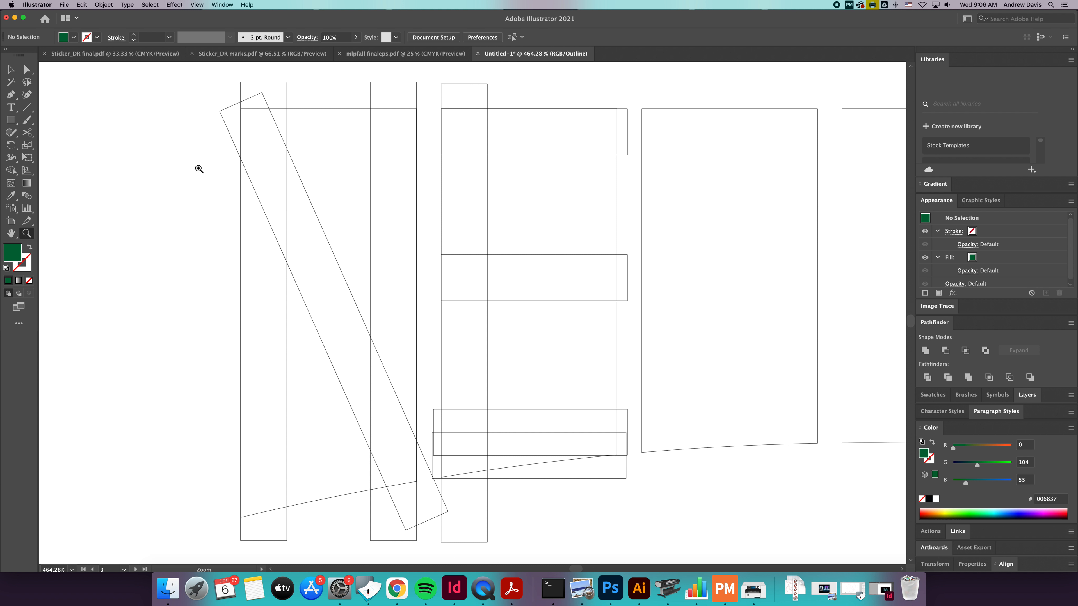
{"action": "left_click", "coordinate": [11, 70]}
{"action": "left_click", "coordinate": [575, 154]}
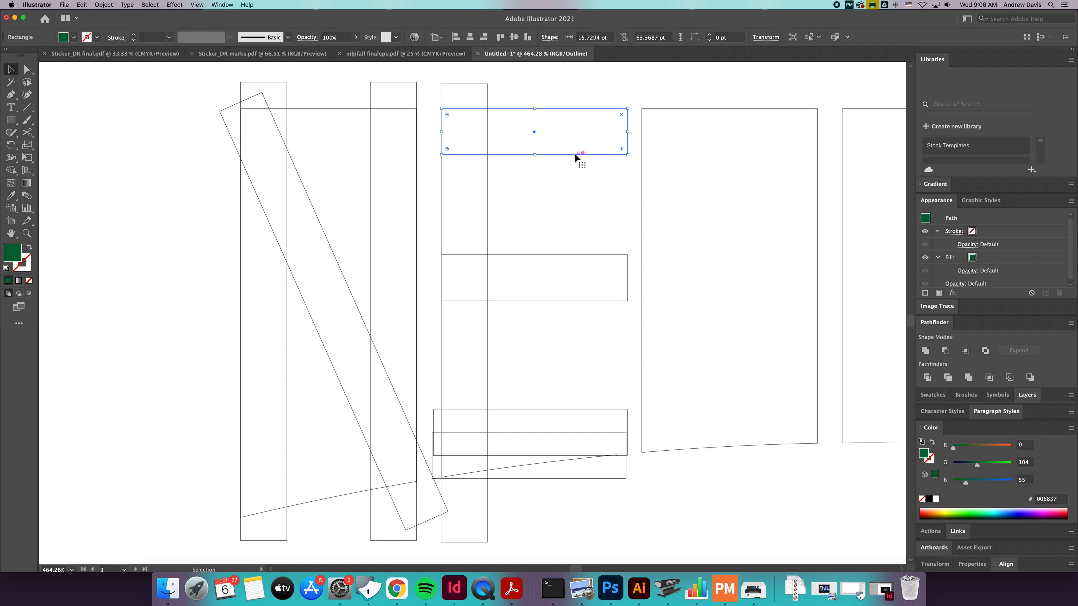
{"action": "left_click_drag", "start_coordinate": [575, 155], "coordinate": [772, 160]}
{"action": "left_click_drag", "start_coordinate": [488, 207], "coordinate": [758, 217]}
{"action": "scroll", "coordinate": [747, 215], "scroll_direction": "right", "scroll_amount": 2}
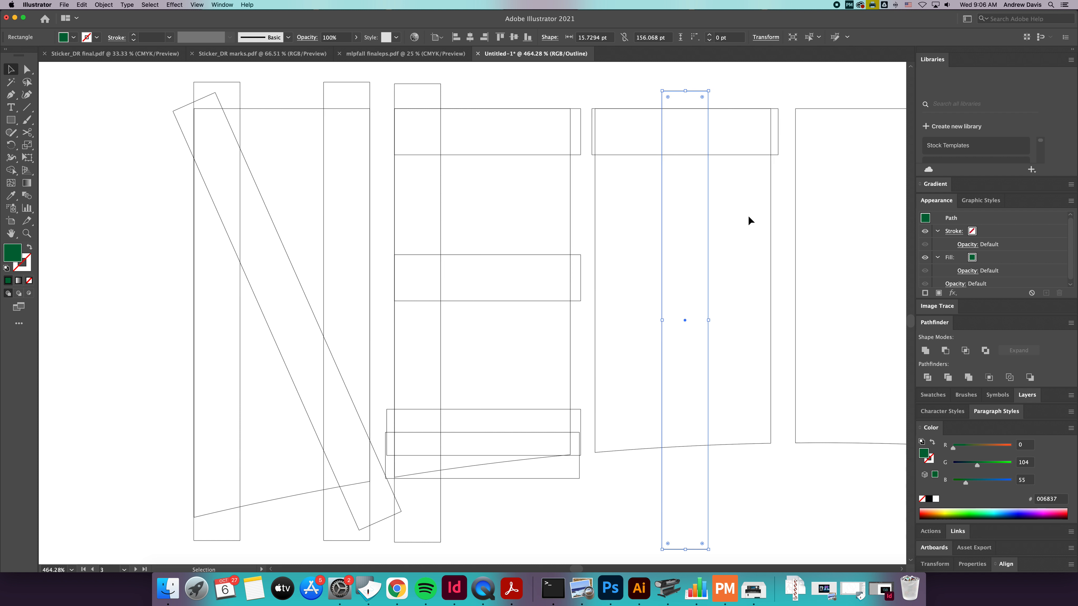